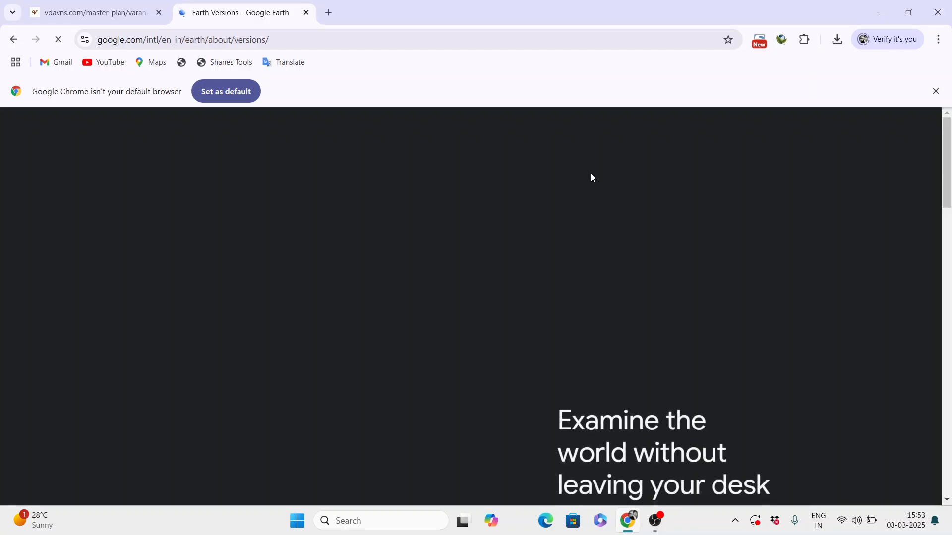
Step: Look through the Google Earth versions page for the Earth Pro on desktop download
scroll(593, 173, down, 3)
scroll(593, 174, up, 1)
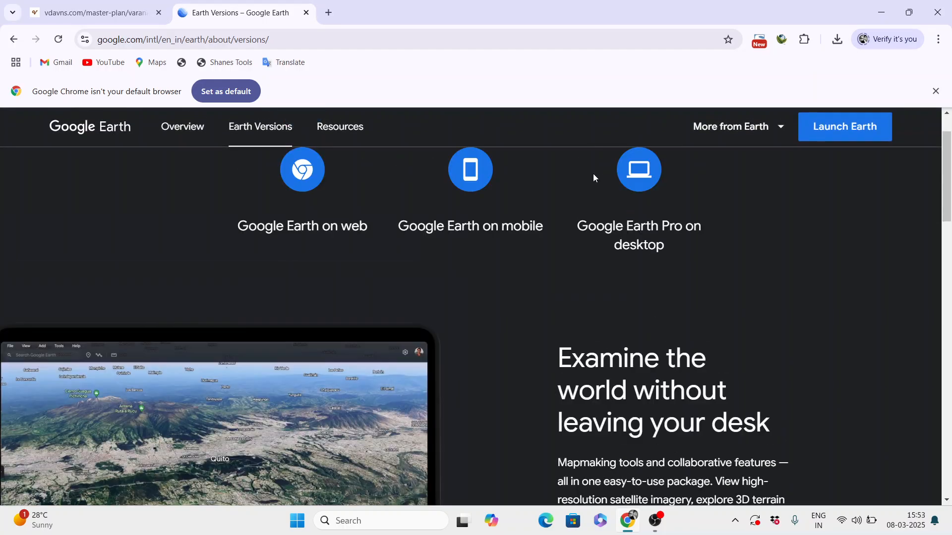
scroll(510, 241, down, 10)
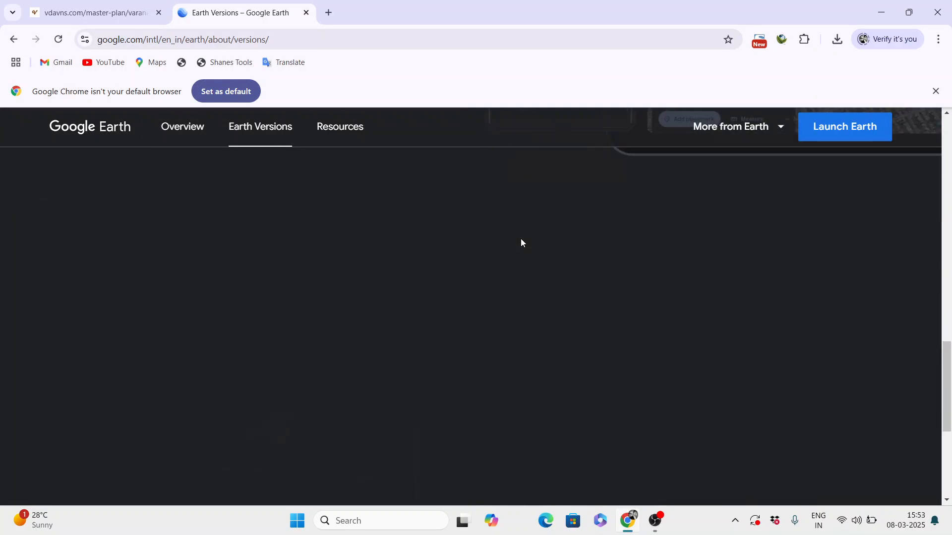
scroll(521, 239, down, 10)
scroll(605, 285, up, 4)
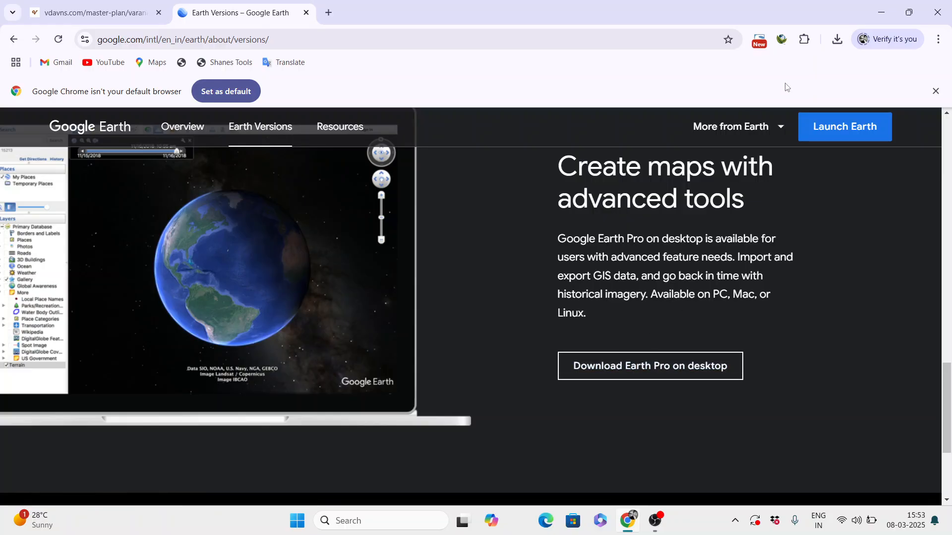
Step: Switch to Google Earth Pro, search for the coordinates 25.391961,82.993703 and dismiss the start-up tips
click(882, 13)
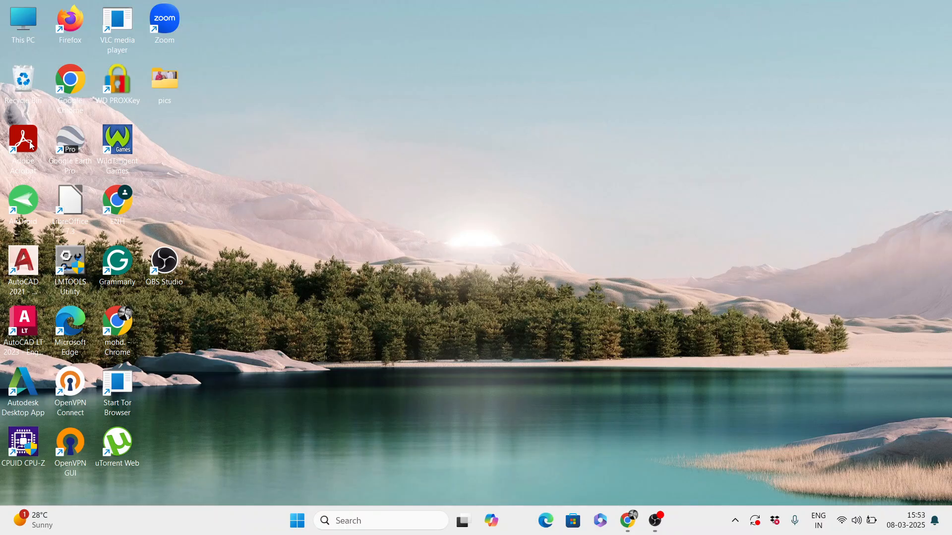
double_click(75, 143)
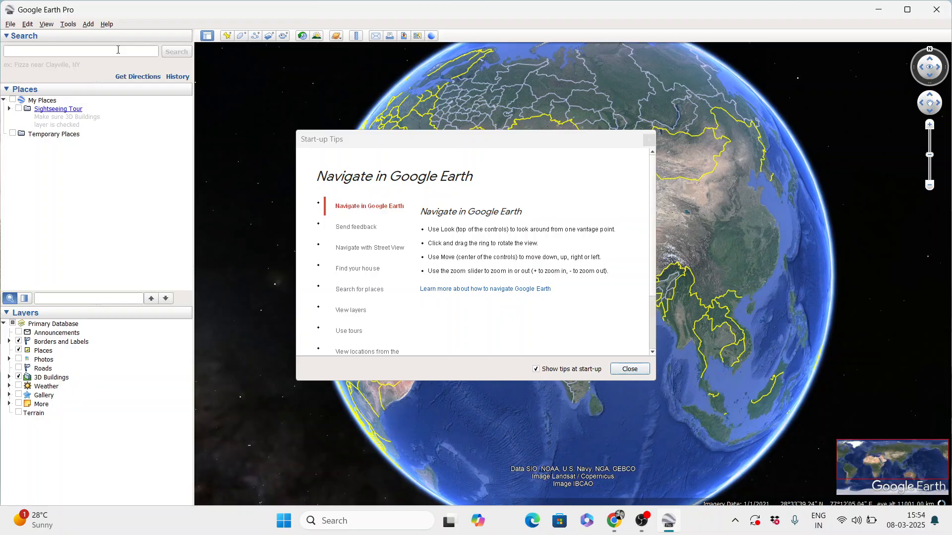
click(118, 49)
text(25)
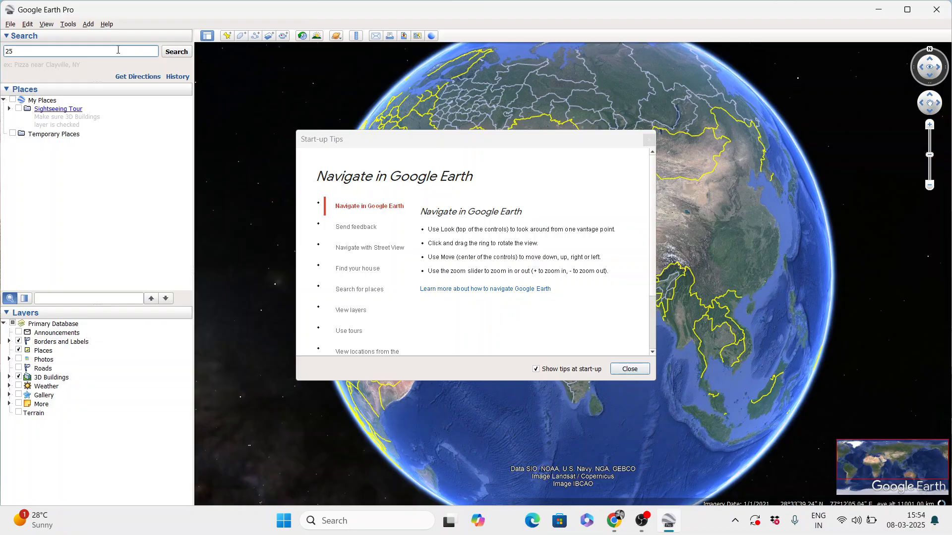
text(.391961,82.993703)
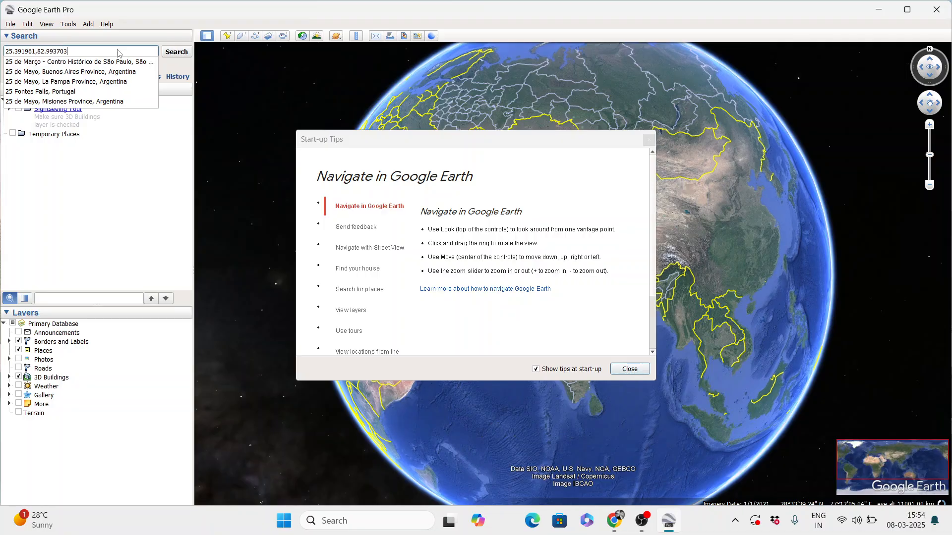
click(179, 52)
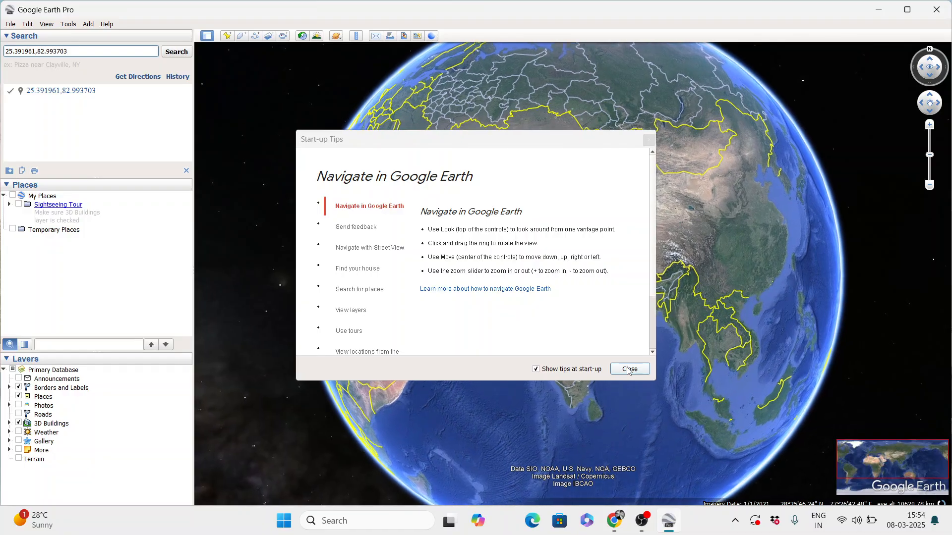
click(630, 370)
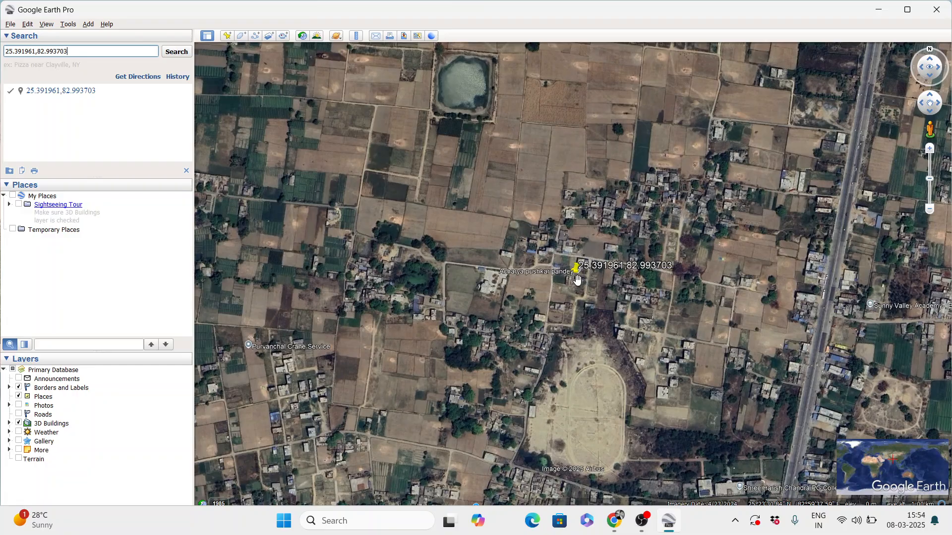
Step: Orient the satellite view to north and inspect the surroundings of the marked coordinates up close
middle_drag(577, 281, 578, 232)
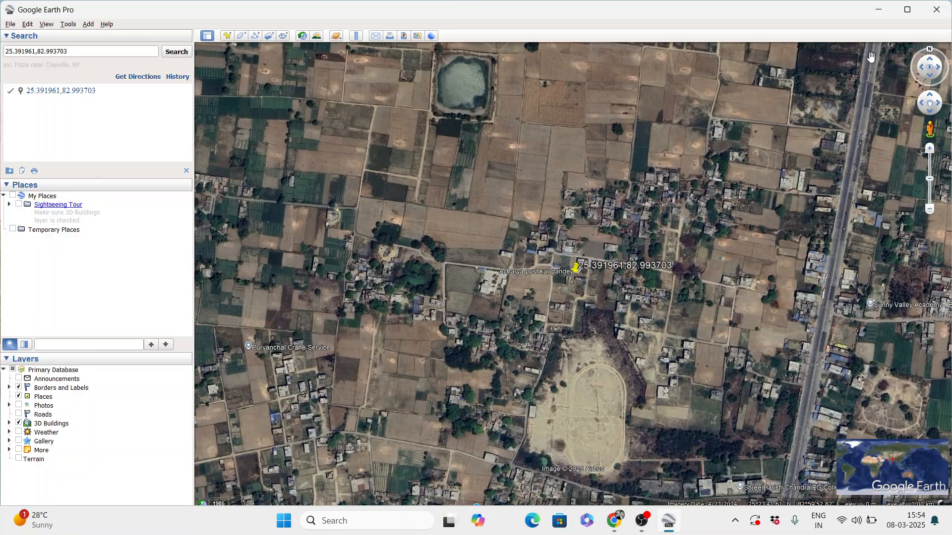
click(929, 50)
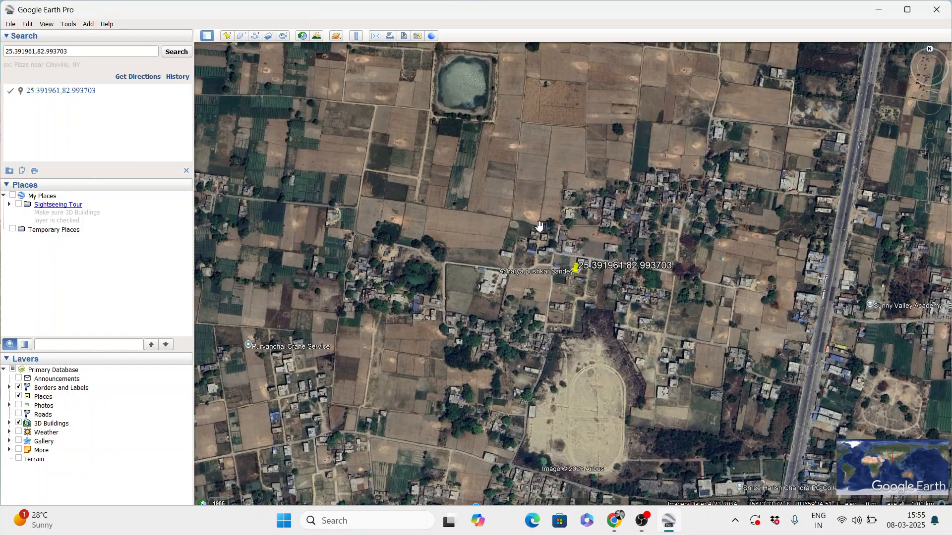
scroll(578, 268, up, 3)
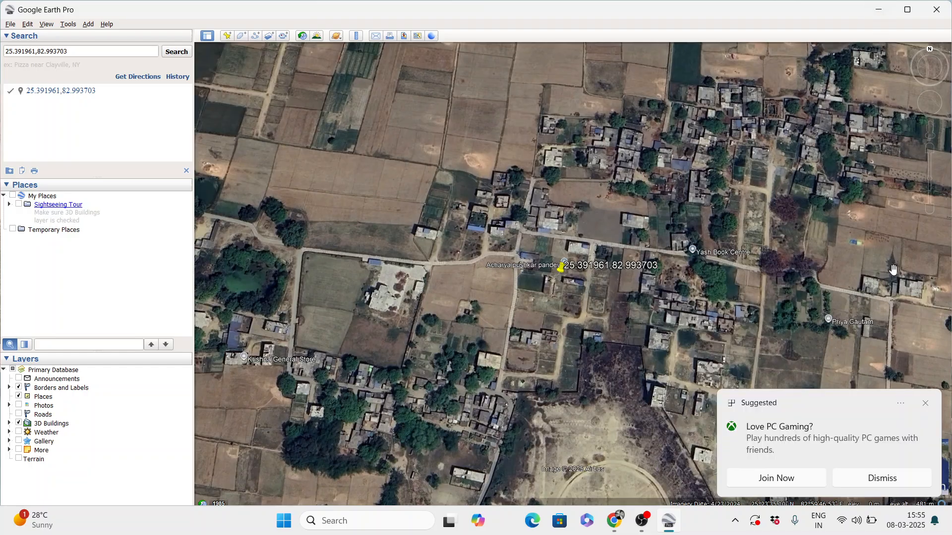
click(896, 479)
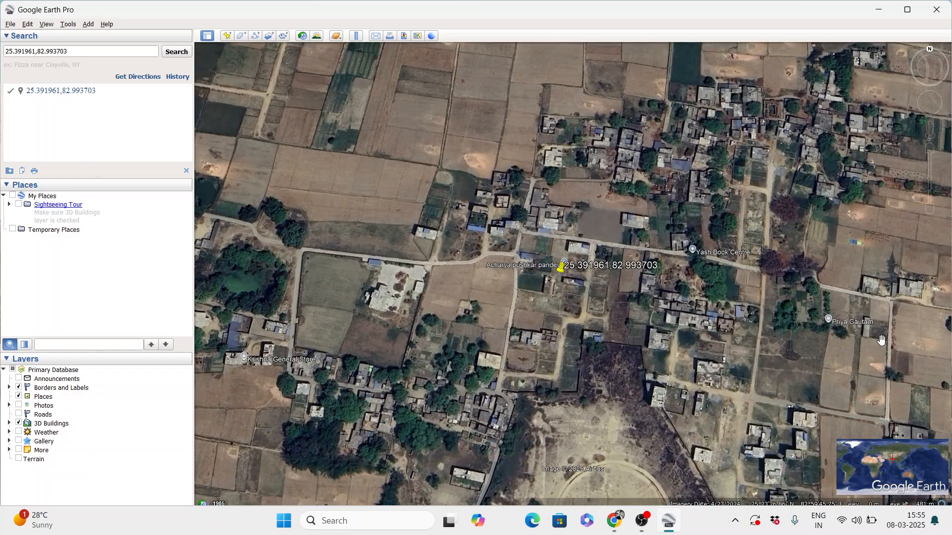
Step: Switch to File Explorer and open the Downloads folder
click(878, 9)
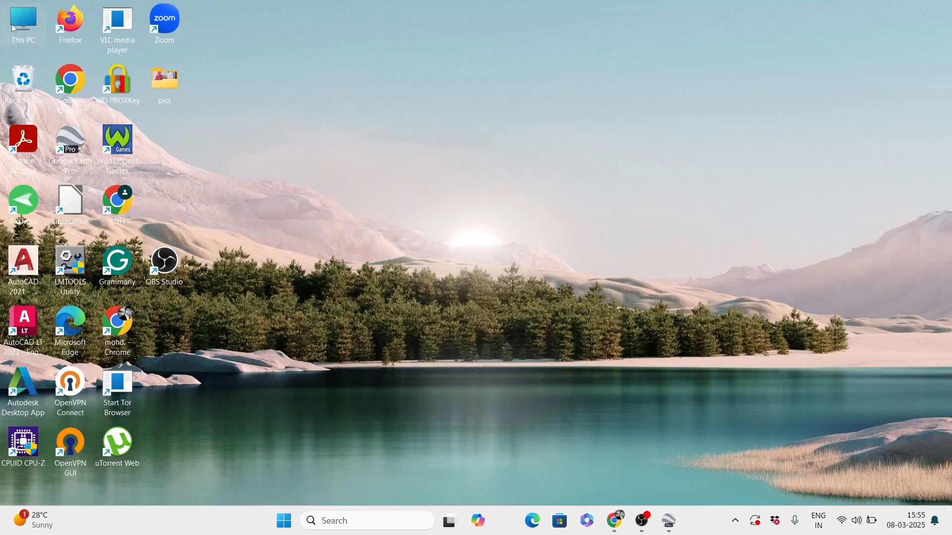
double_click(20, 23)
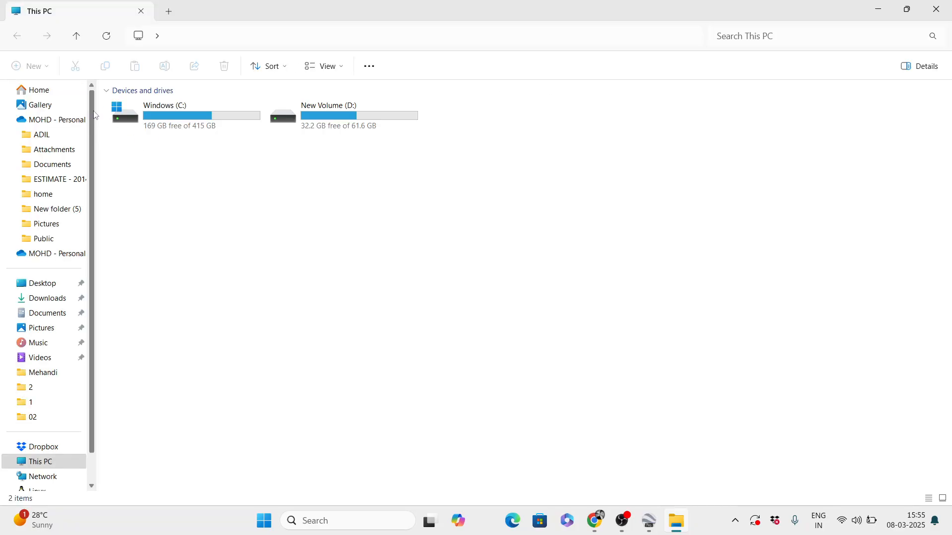
click(55, 298)
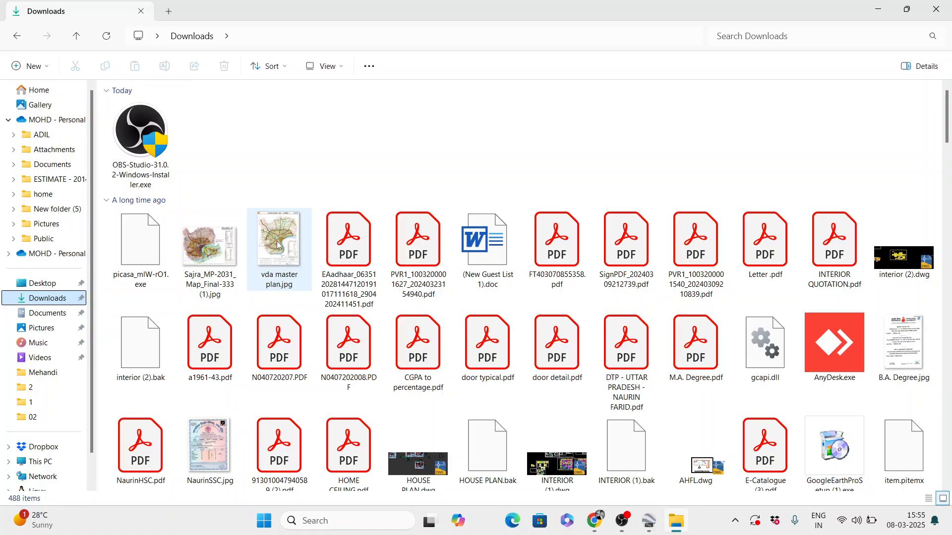
double_click(278, 245)
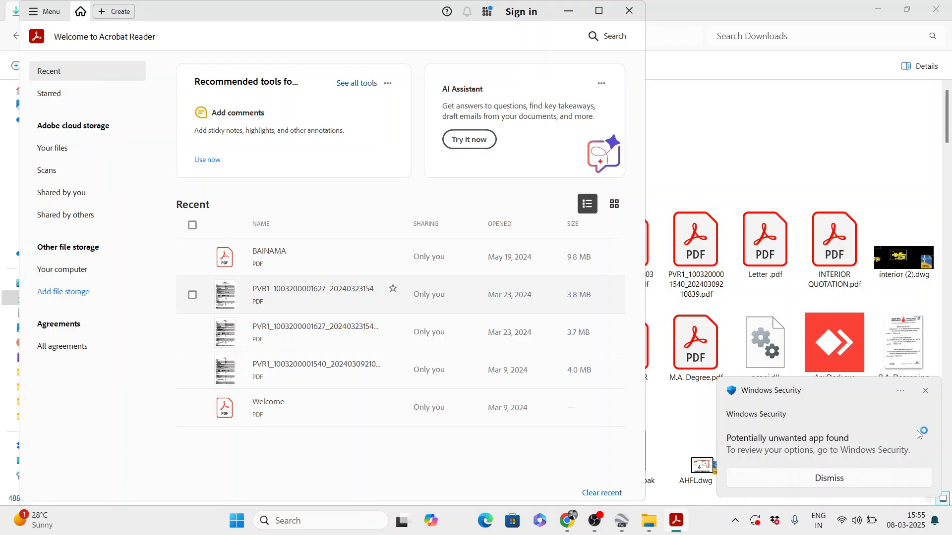
click(926, 392)
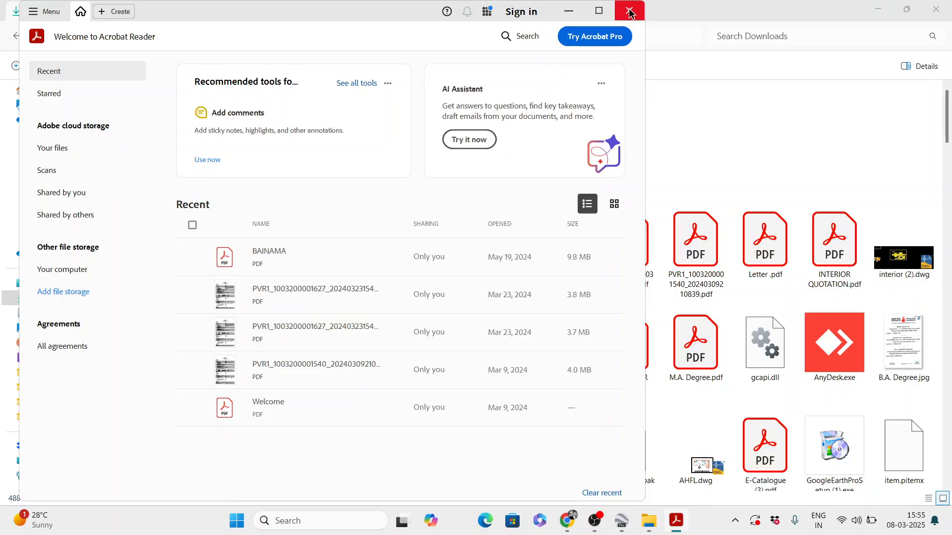
click(569, 12)
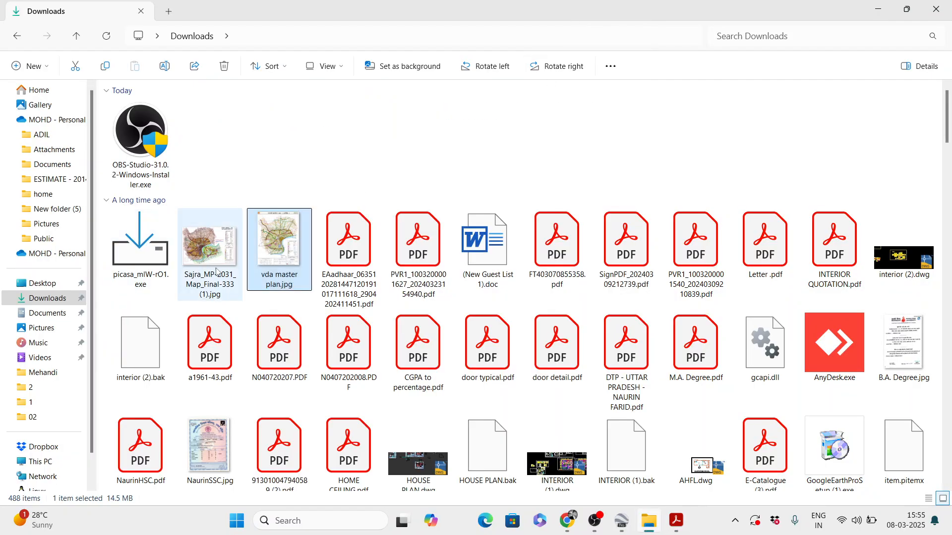
Step: Open vda master plan.jpg in Photos and close the Acrobat Reader window together with its upgrade offer
right_click(276, 267)
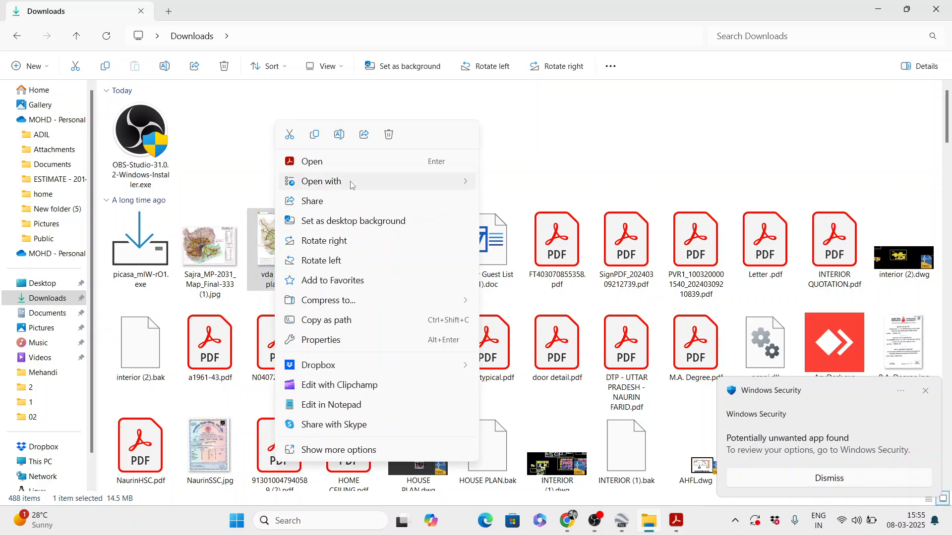
mouse_move(352, 185)
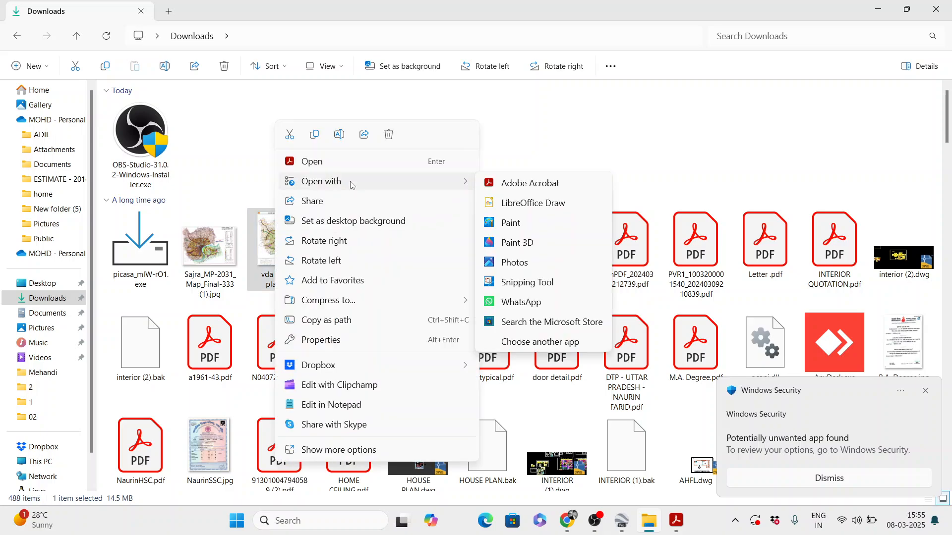
click(514, 262)
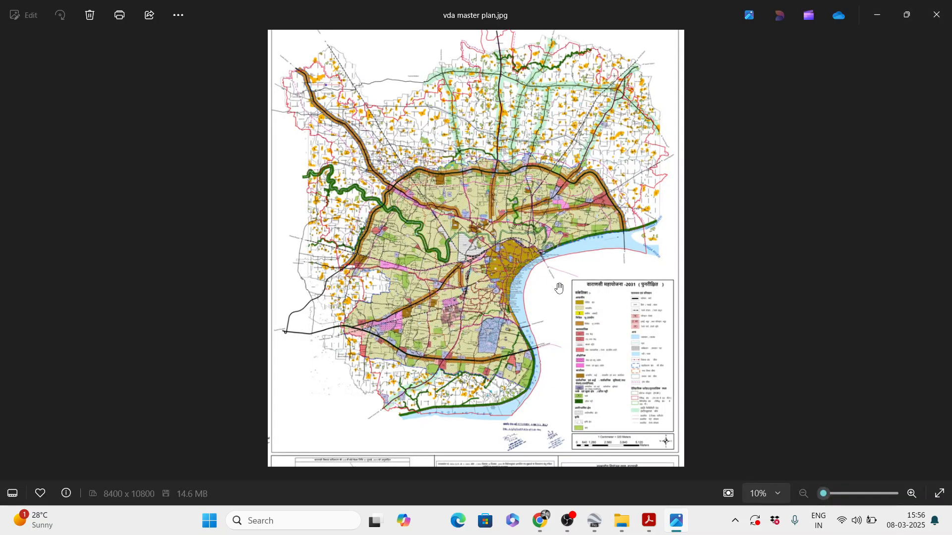
scroll(455, 183, up, 1)
scroll(455, 183, up, 1)
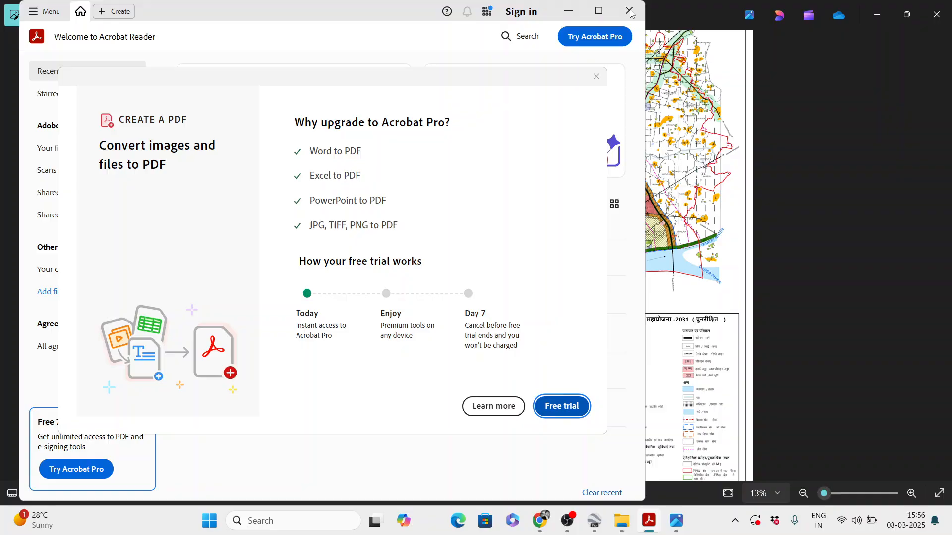
click(596, 76)
click(629, 11)
Step: Examine the master plan map along the 60 M road around Baniyapur, Tarapur and Harballm Pur, and close the image
scroll(462, 169, up, 5)
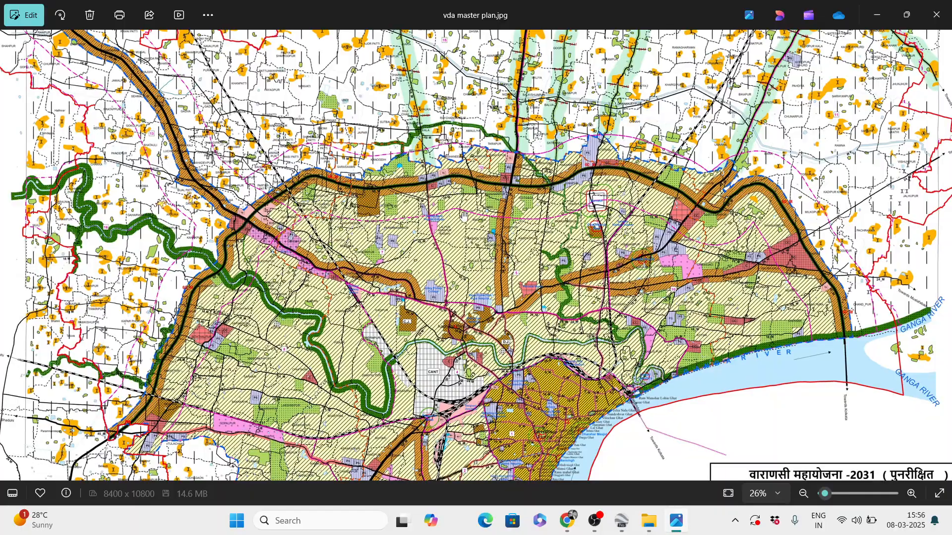
drag(467, 272, 475, 222)
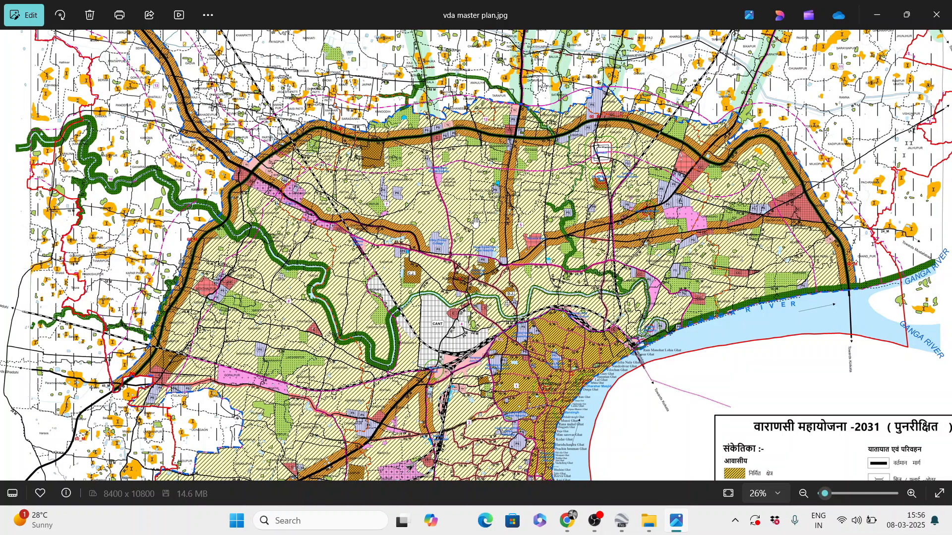
scroll(466, 135, up, 2)
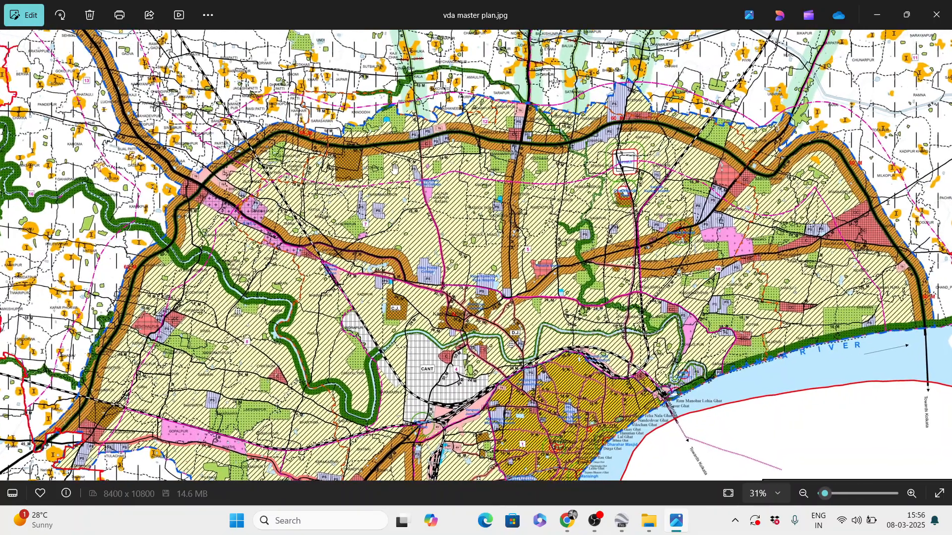
drag(446, 147, 454, 208)
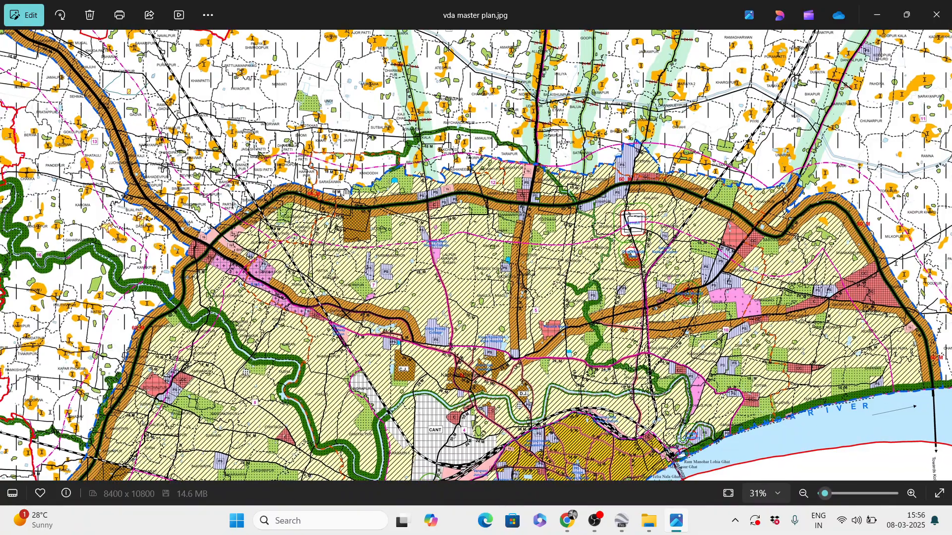
scroll(506, 169, up, 1)
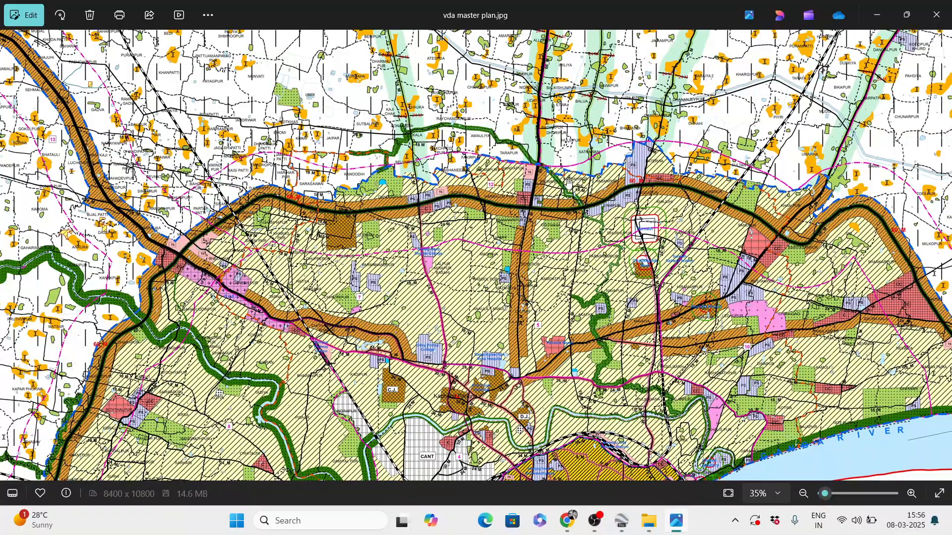
scroll(548, 173, up, 1)
scroll(549, 173, up, 5)
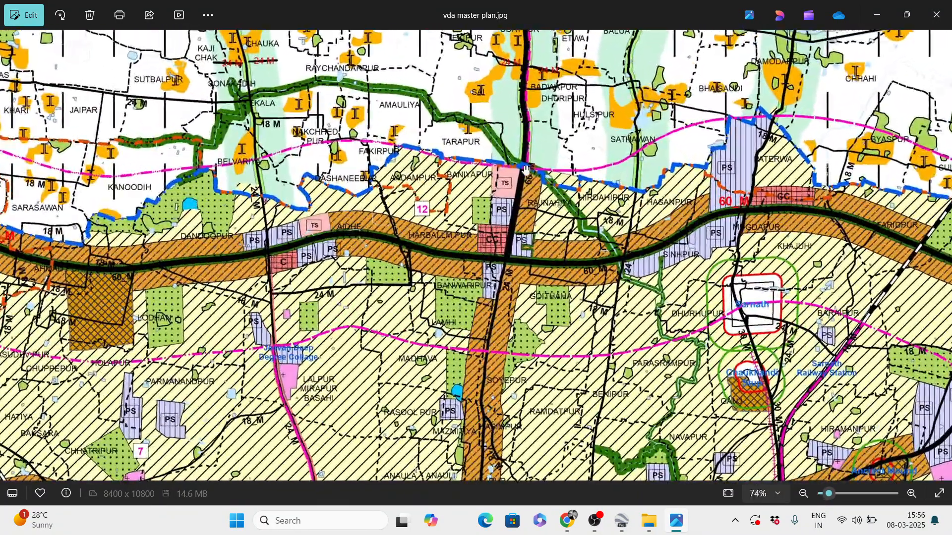
scroll(481, 167, up, 3)
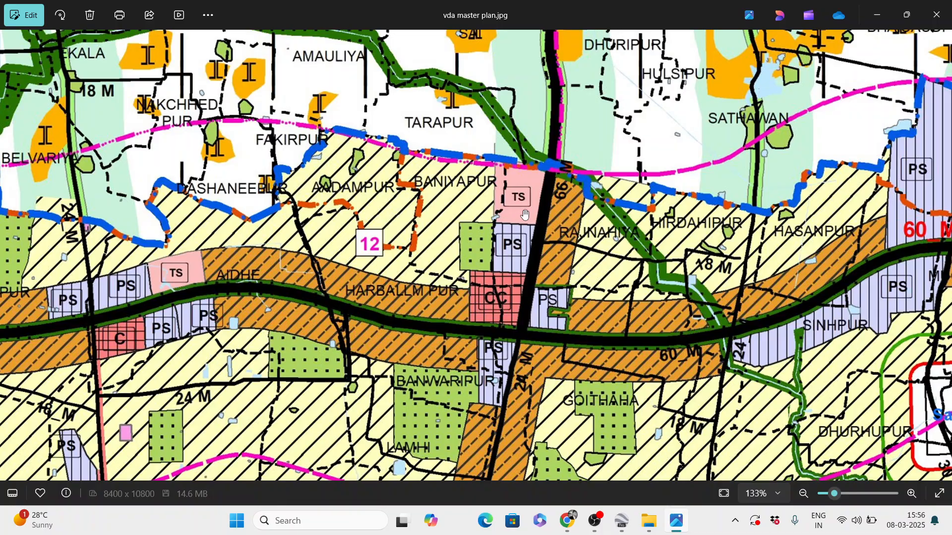
scroll(525, 214, down, 4)
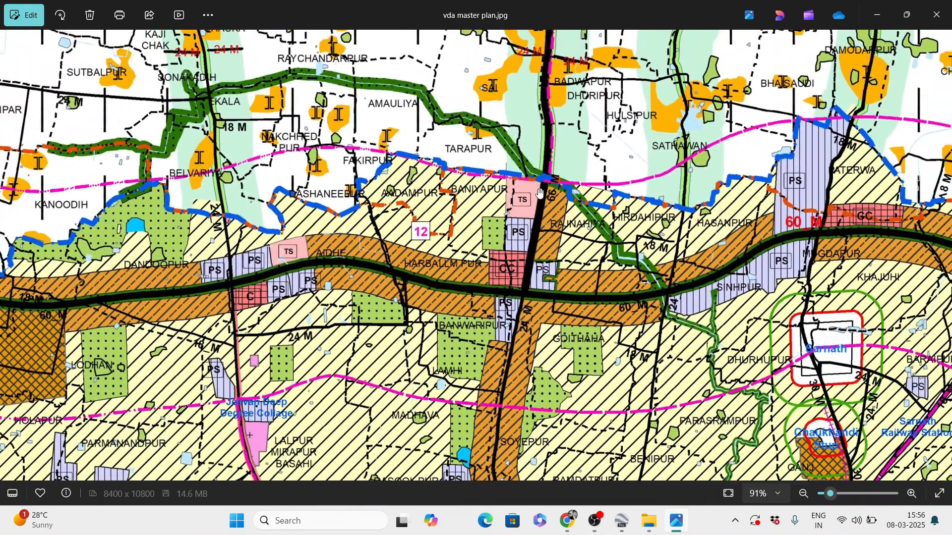
scroll(540, 193, down, 4)
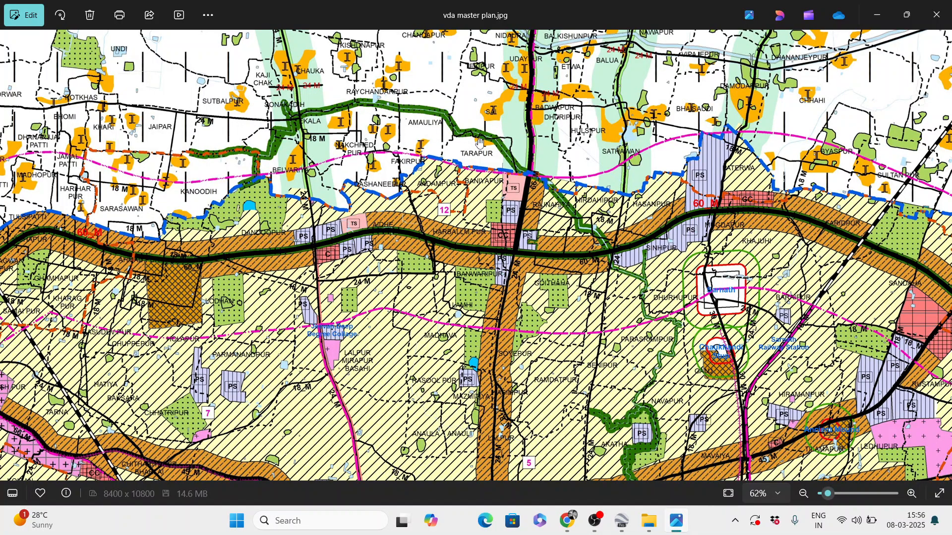
scroll(572, 162, up, 2)
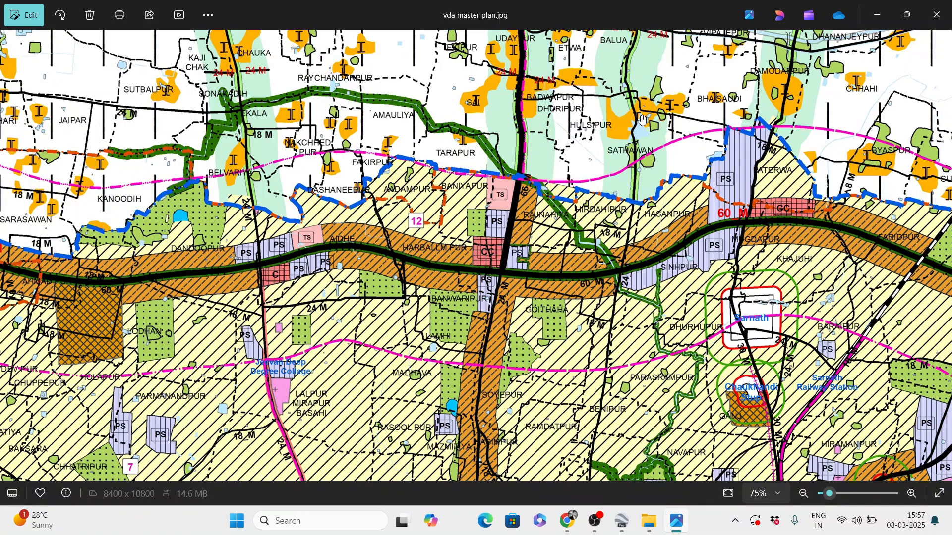
click(934, 15)
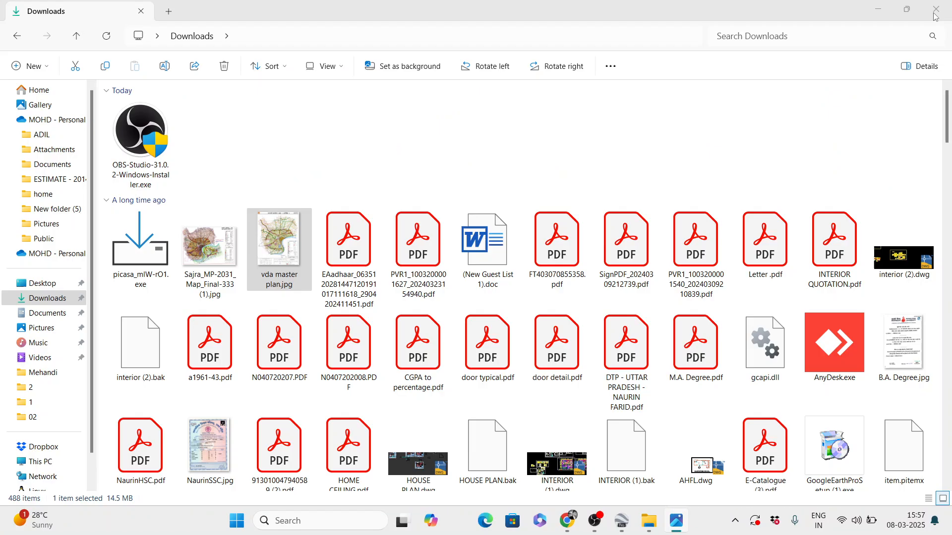
Step: Duplicate vda master plan.jpg within the Downloads folder
right_click(295, 249)
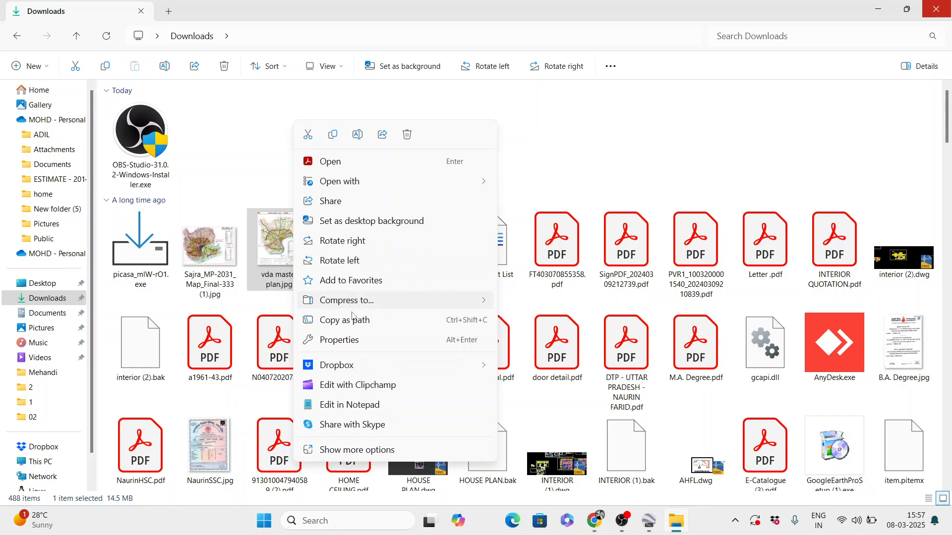
click(333, 134)
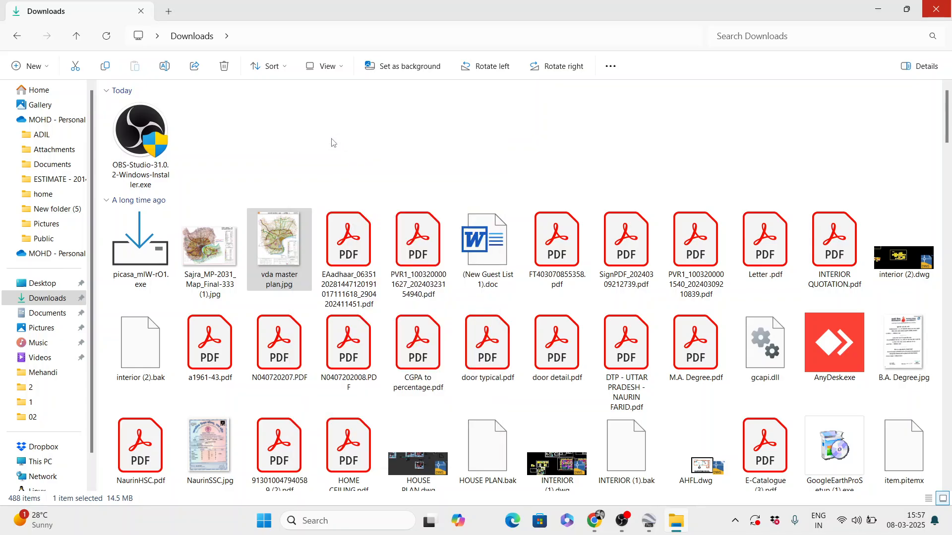
right_click(312, 144)
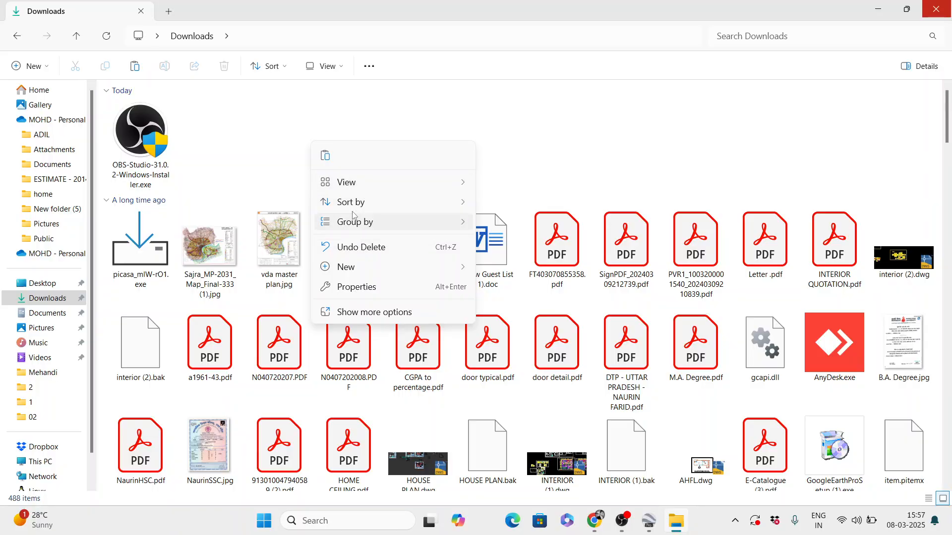
click(326, 156)
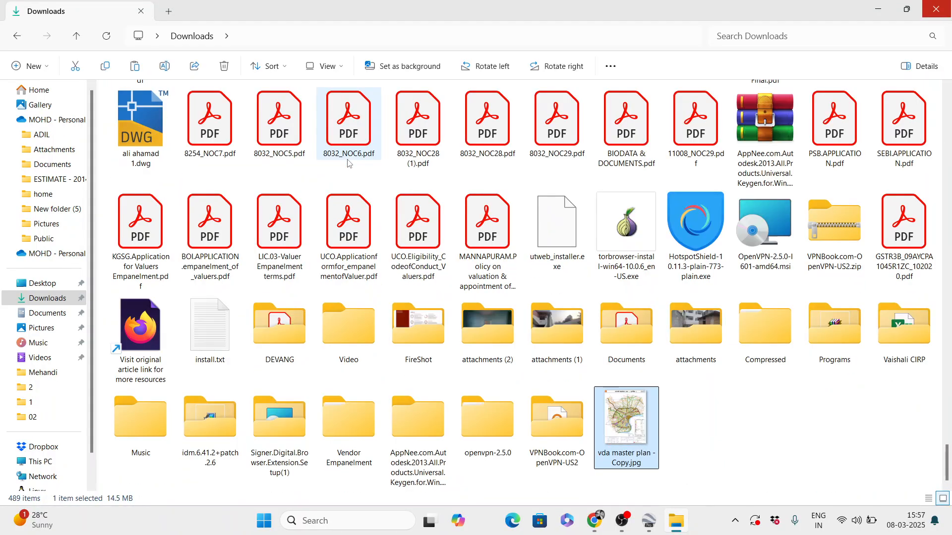
Step: Open vda master plan - Copy.jpg in Photos and start editing it
right_click(621, 416)
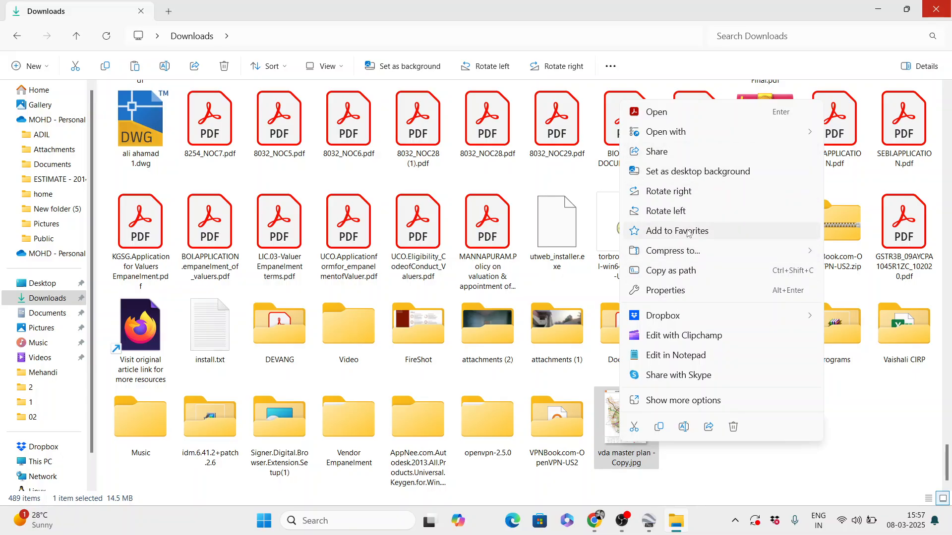
mouse_move(681, 140)
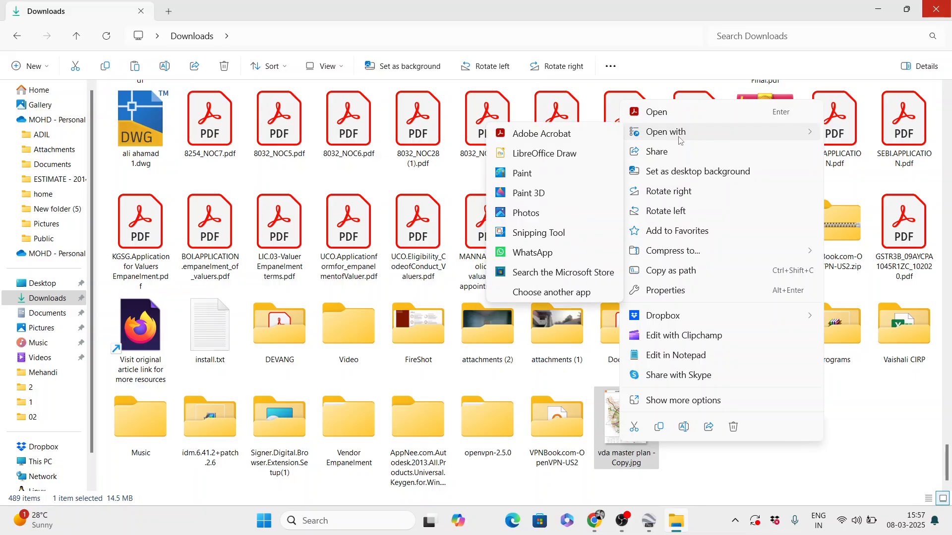
click(533, 214)
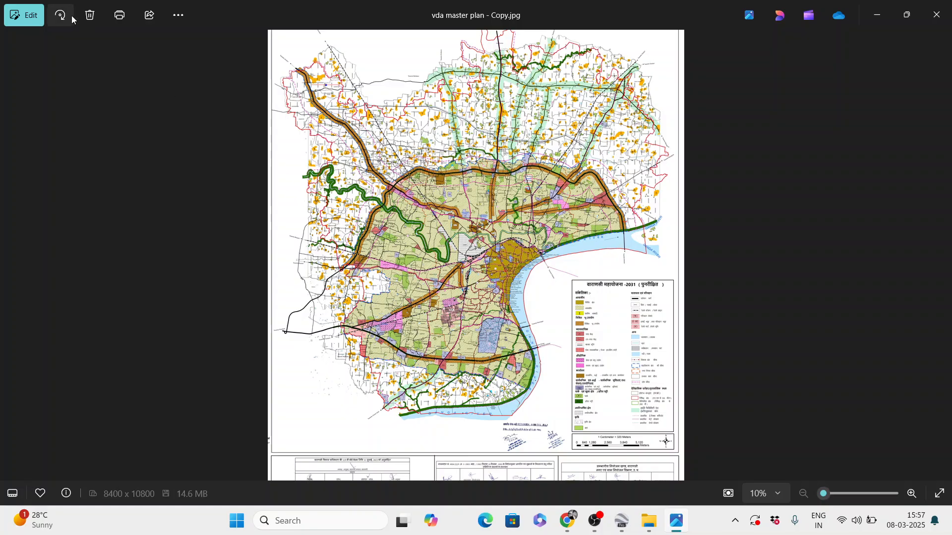
click(30, 19)
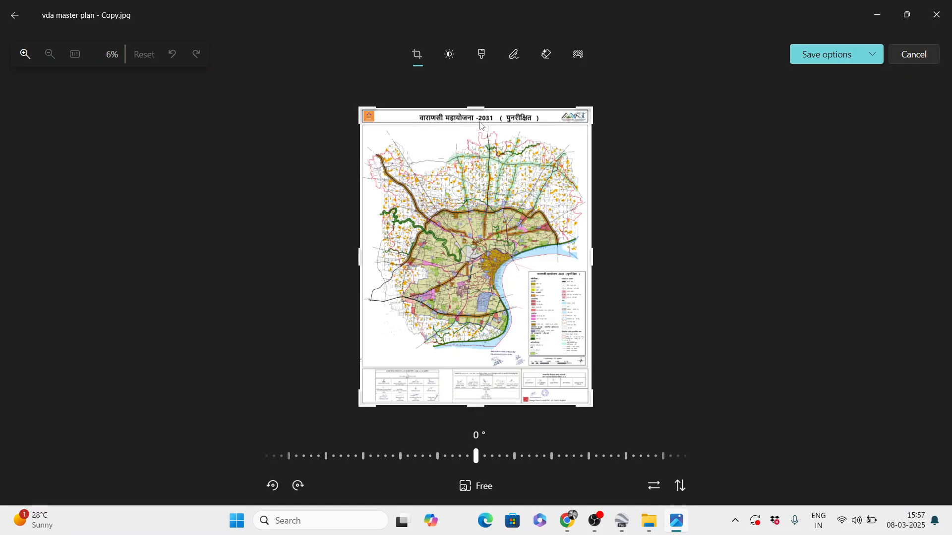
Step: Crop the map roughly to the area from Raychandarpur and Balua down to Banwaripur and Goithaha
drag(377, 116, 421, 180)
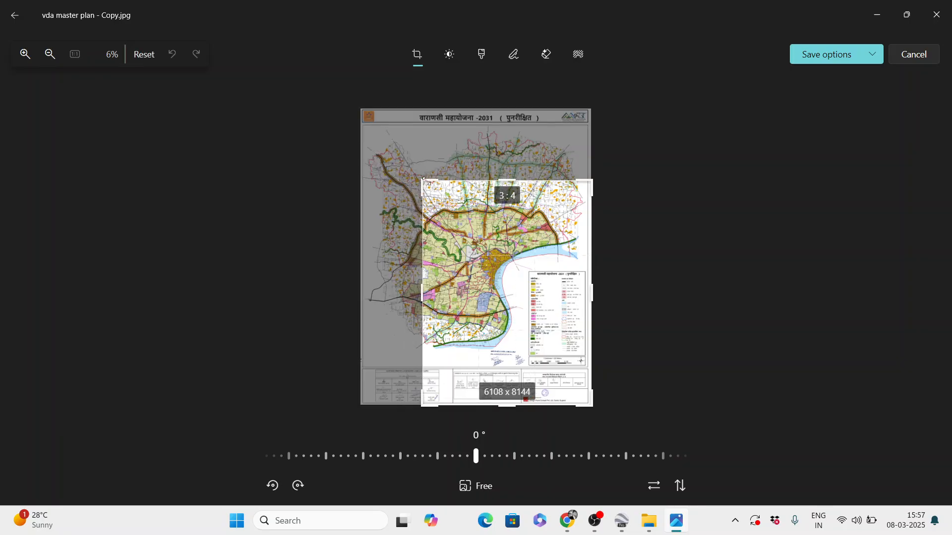
drag(586, 404, 487, 210)
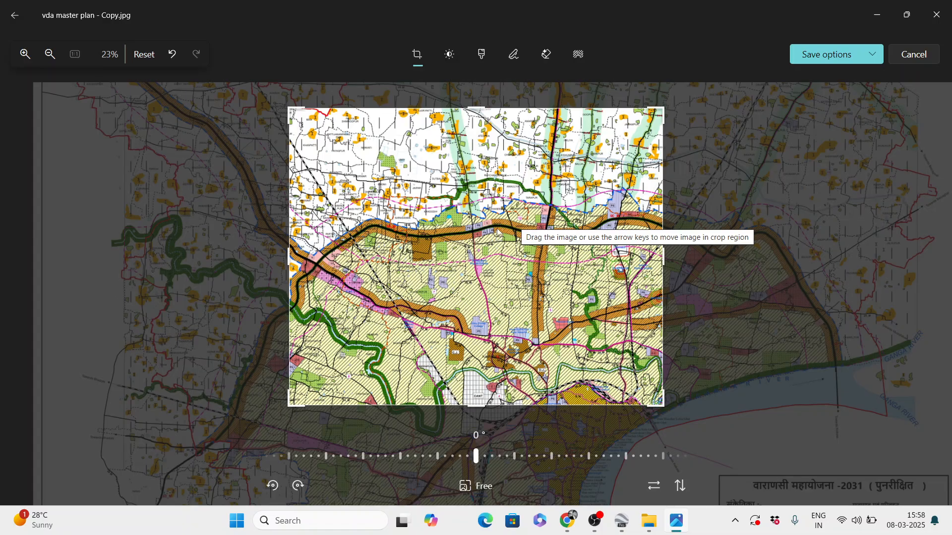
drag(293, 111, 365, 155)
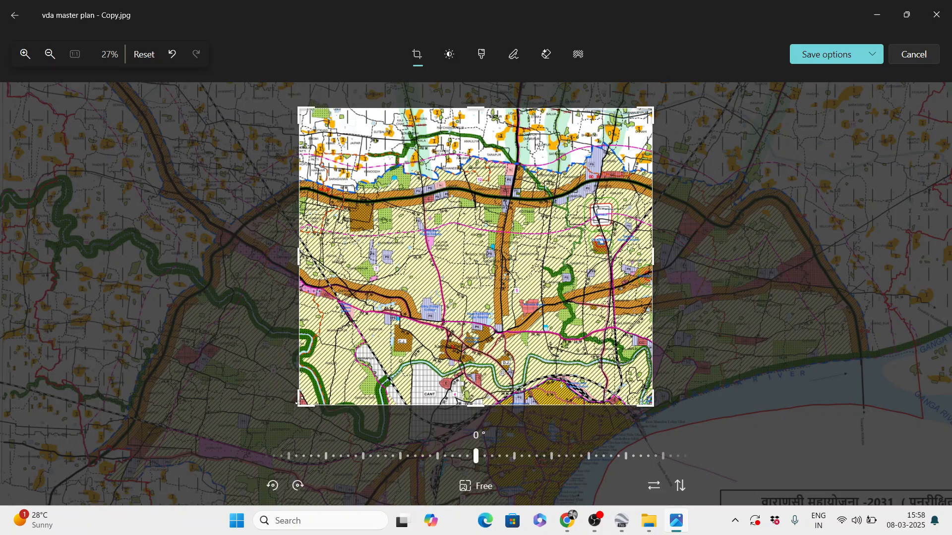
drag(309, 394, 461, 226)
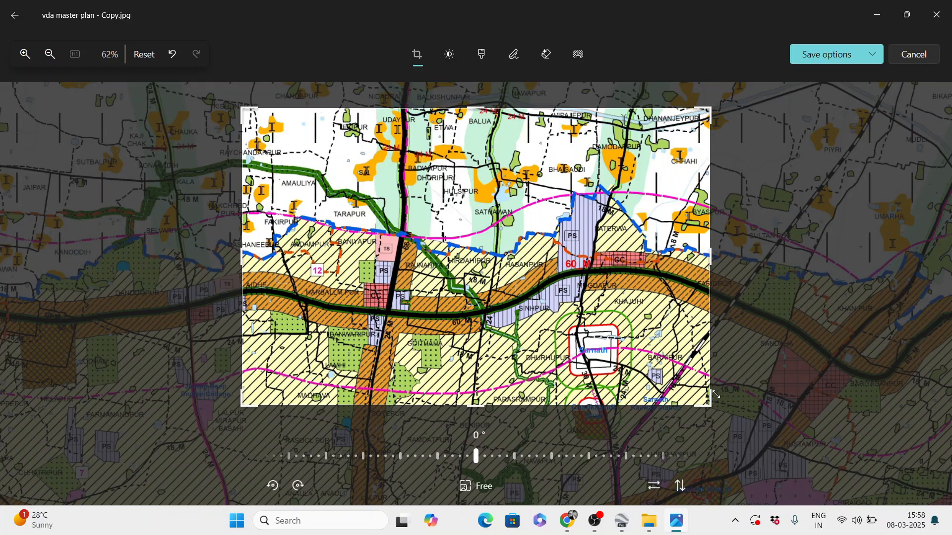
drag(708, 401, 516, 348)
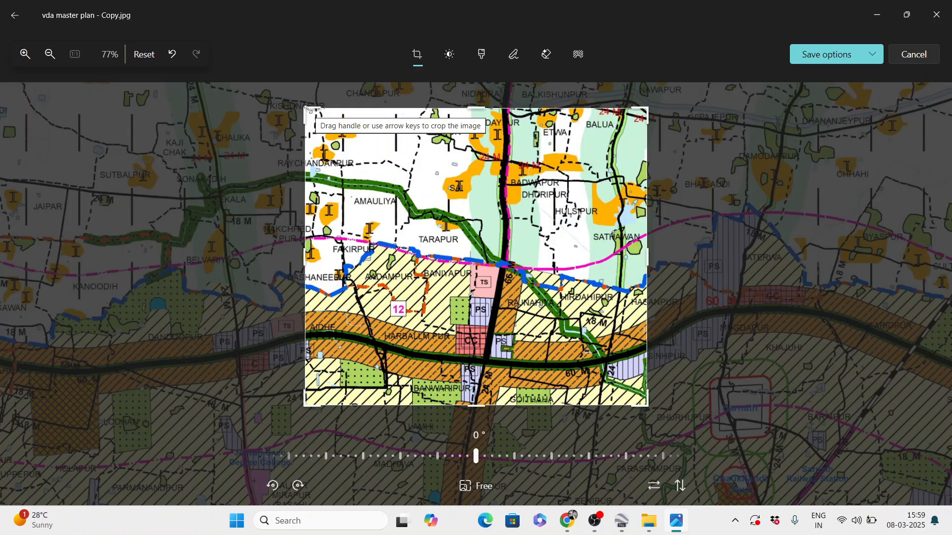
Step: Tighten the crop to 497 x 485 pixels around Tarapur, Baniyapur, Harballm Pur and Rajnahiya
drag(311, 109, 339, 165)
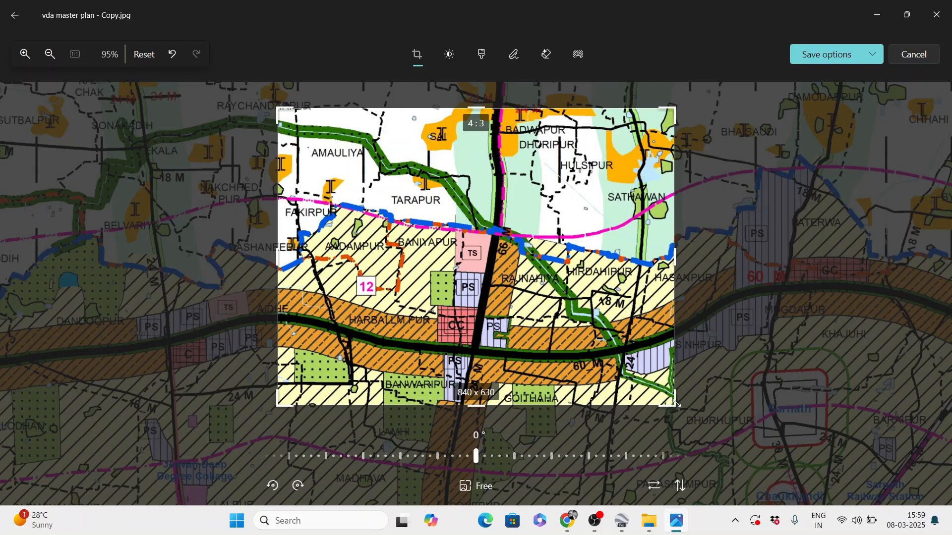
drag(674, 404, 640, 382)
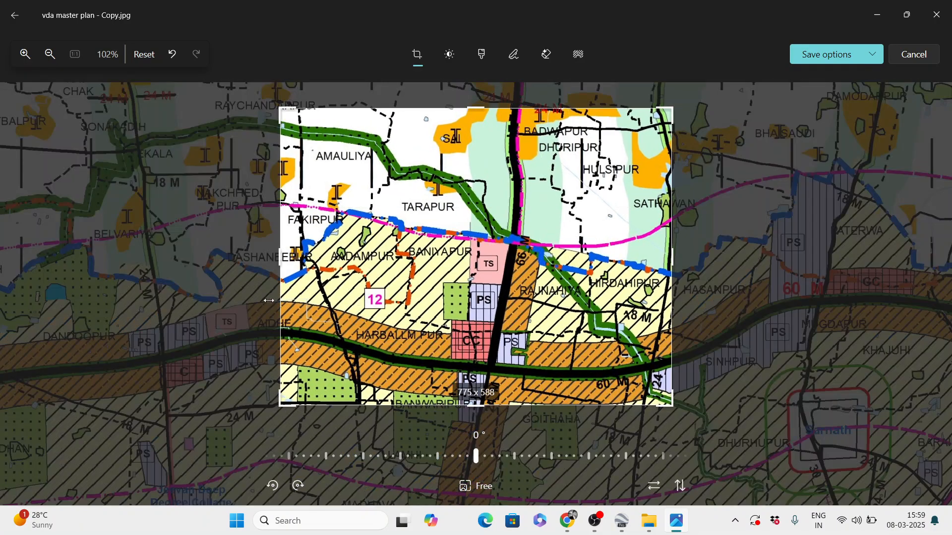
drag(268, 301, 321, 301)
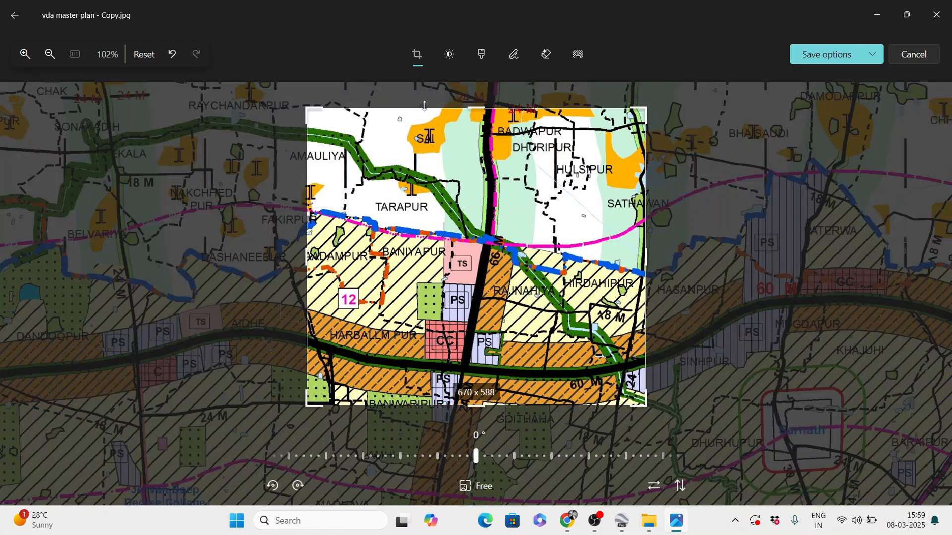
drag(466, 105, 483, 142)
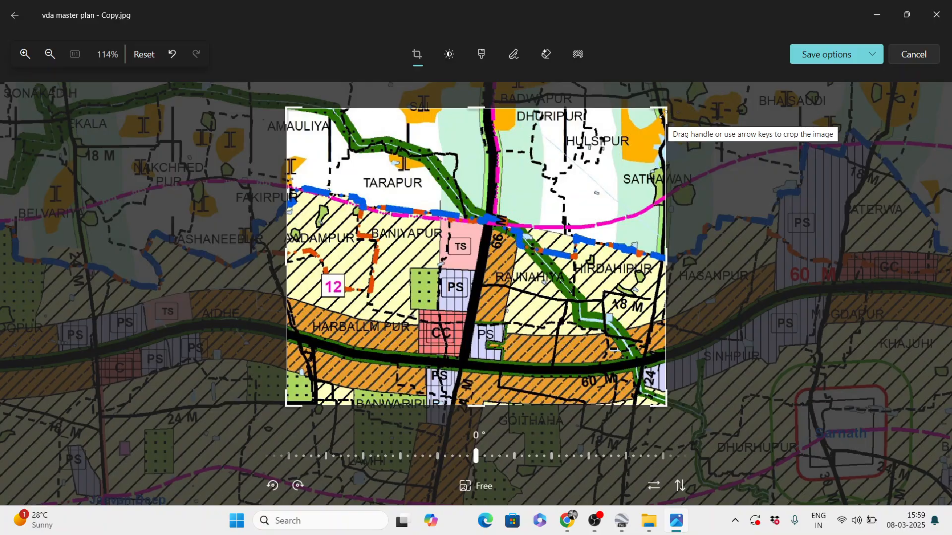
drag(666, 111, 607, 131)
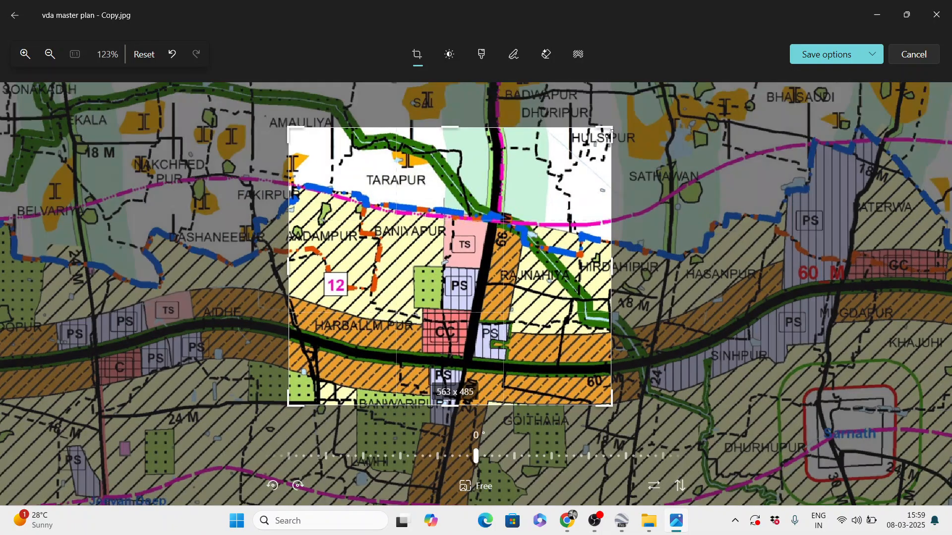
drag(495, 153, 488, 181)
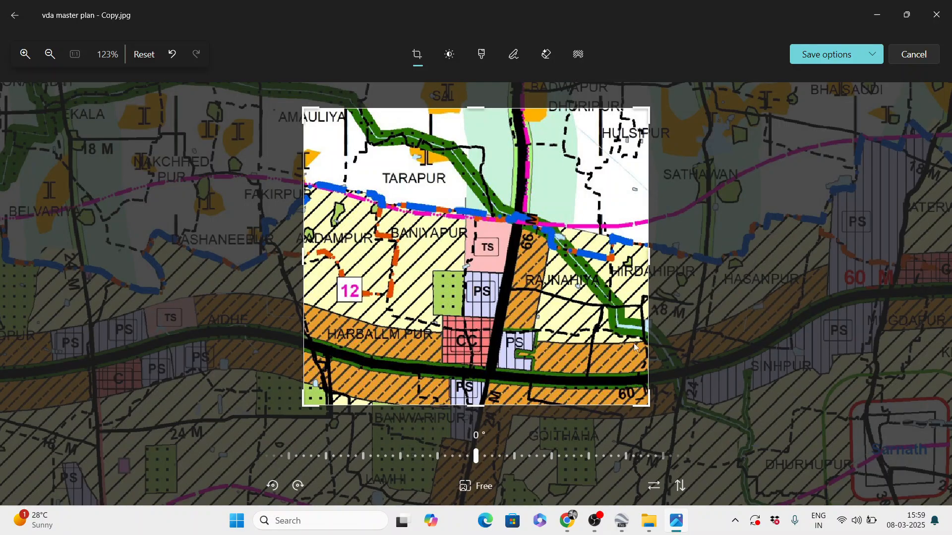
drag(647, 325, 607, 324)
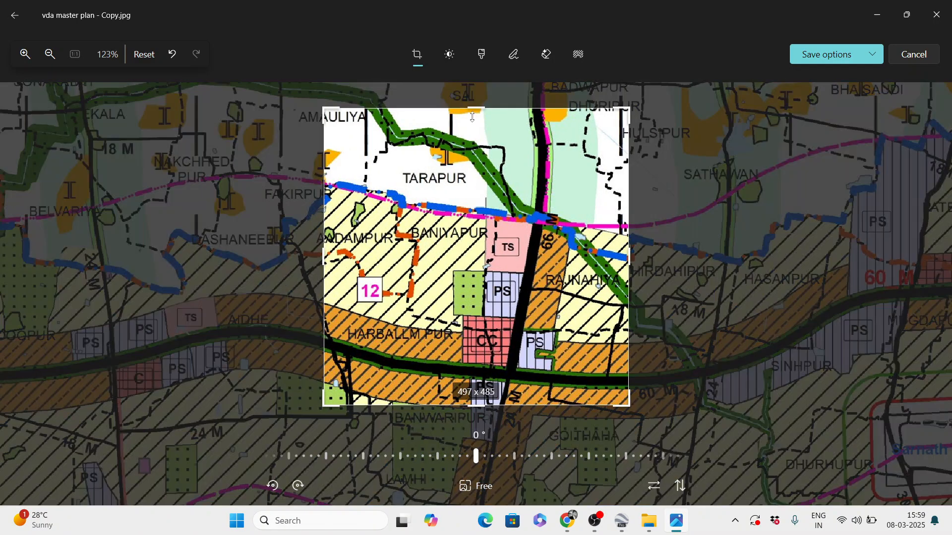
Step: Trim the crop to 414 x 337 pixels around the Baniyapur TS, PS and CC plots, and save it over the copy
drag(471, 108, 484, 192)
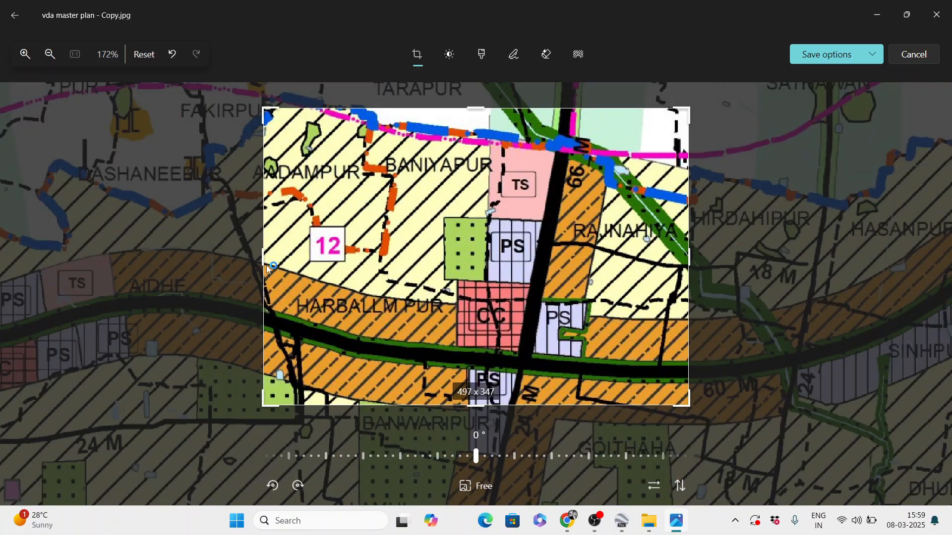
drag(256, 257, 309, 256)
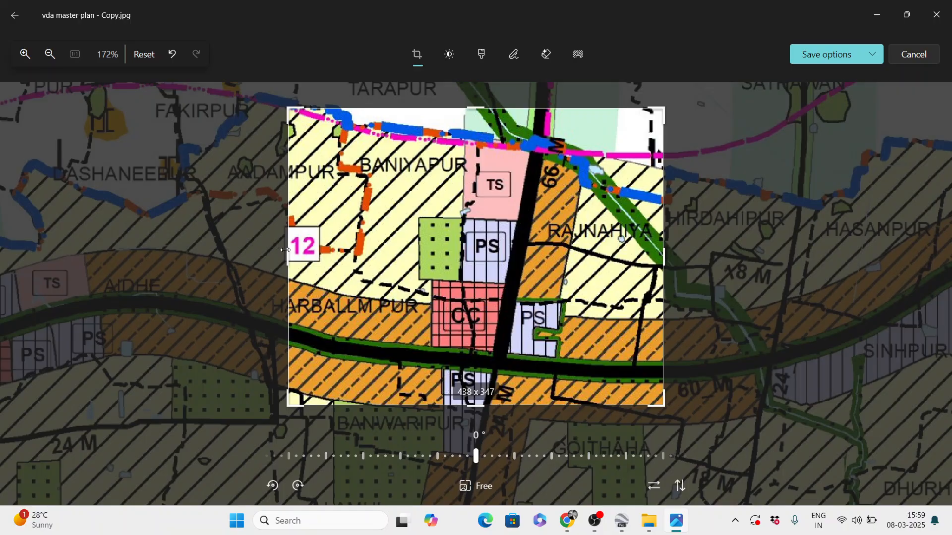
drag(288, 261, 308, 262)
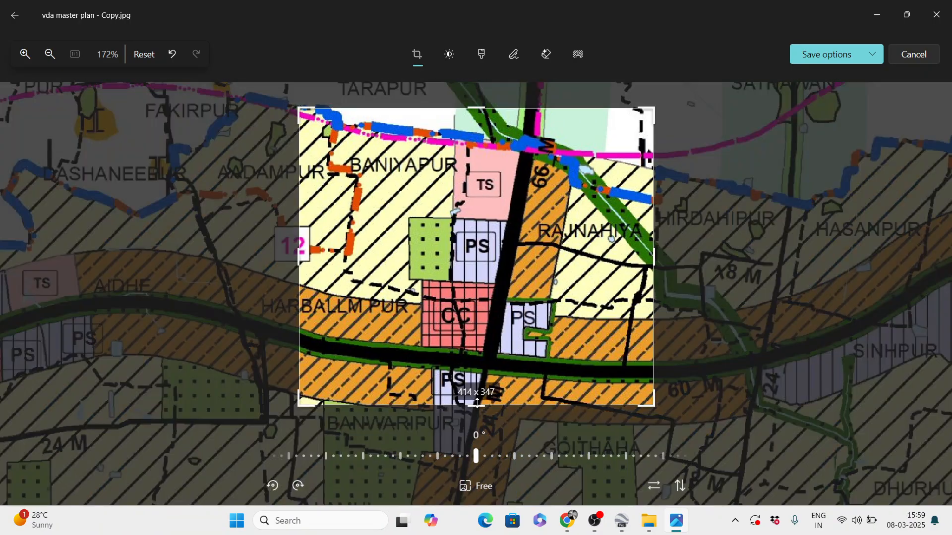
drag(477, 404, 477, 396)
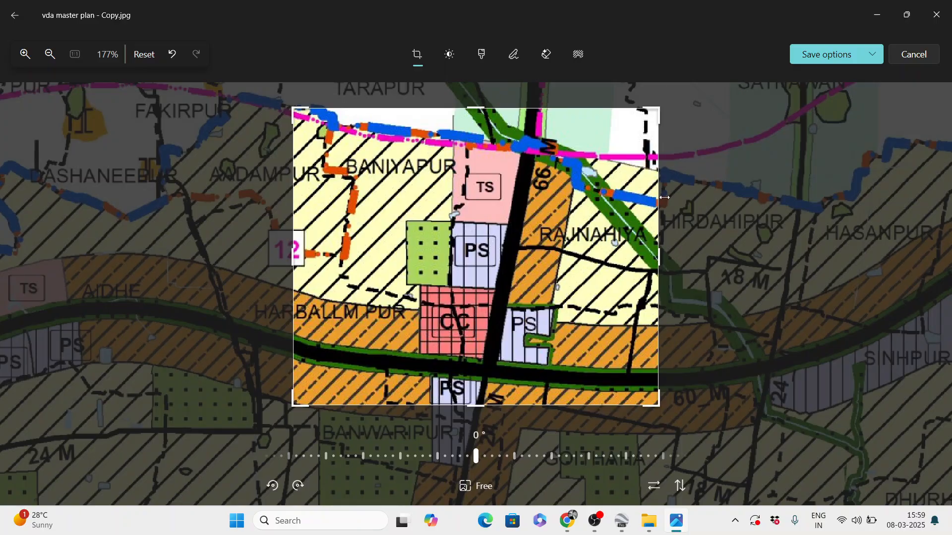
click(860, 55)
click(805, 100)
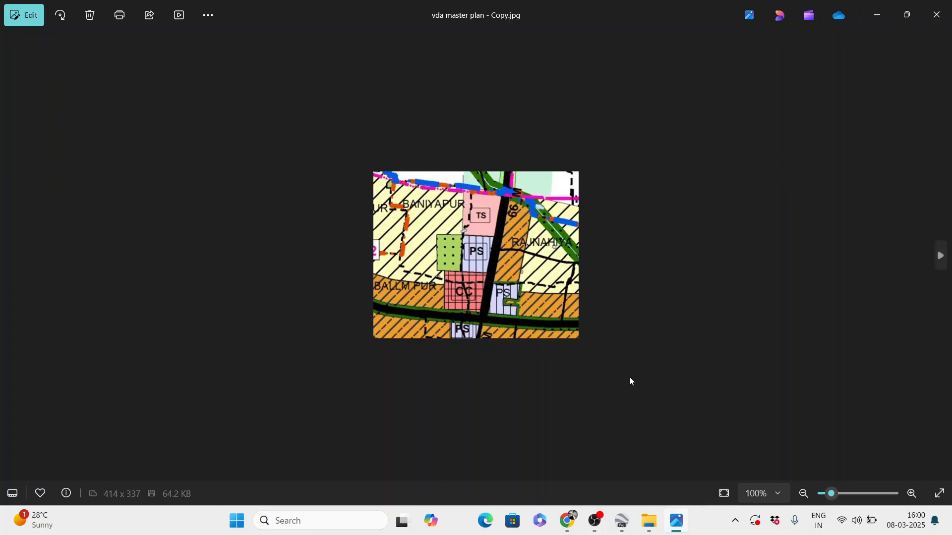
Step: Switch to Google Earth Pro and start a new image overlay on a closer view of the marked coordinates
click(622, 521)
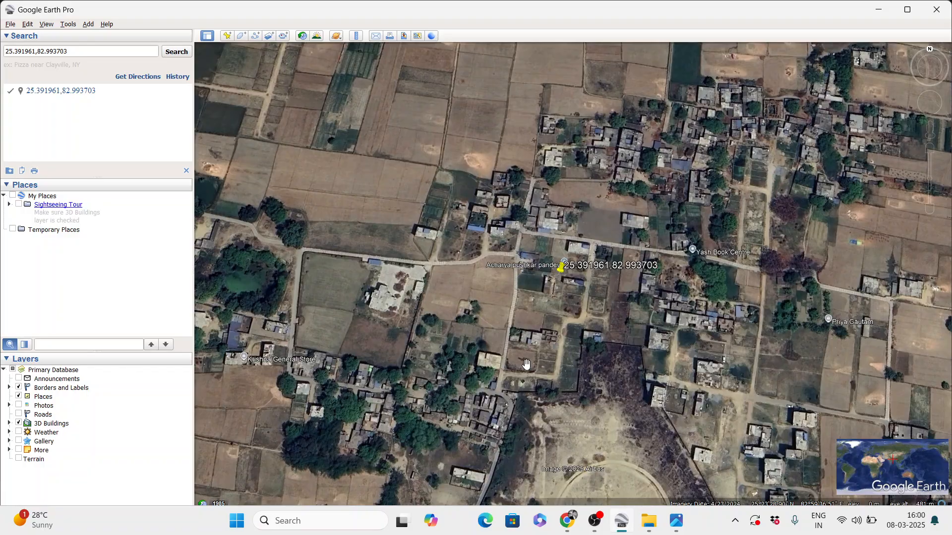
scroll(592, 283, up, 3)
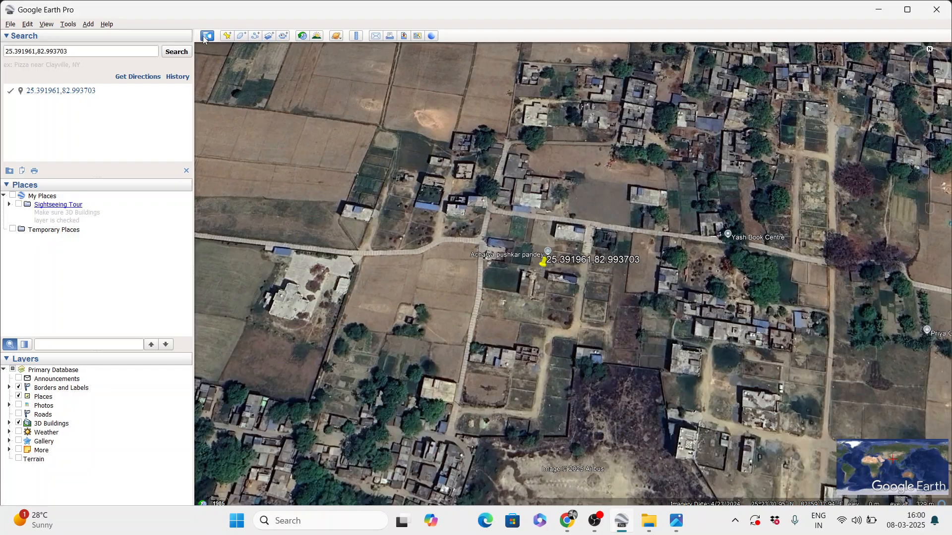
click(270, 36)
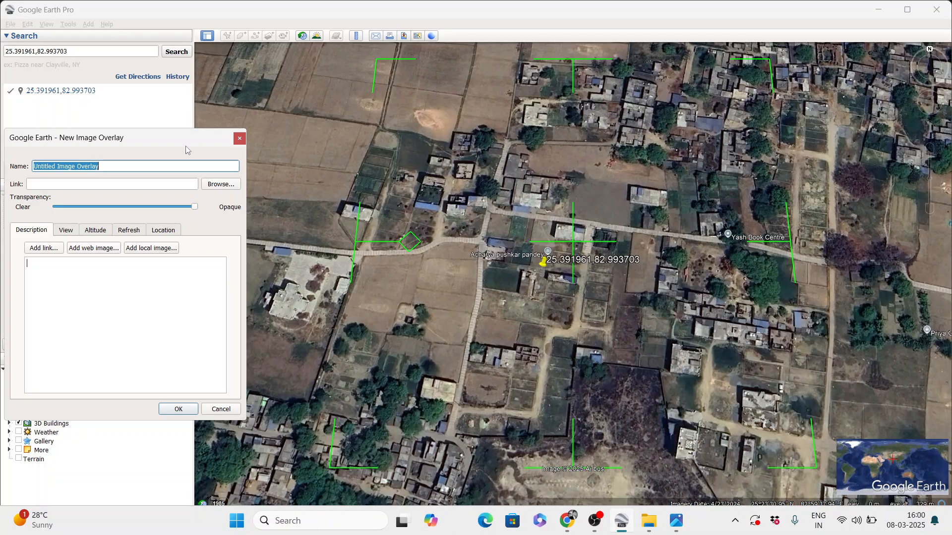
Step: Load vda master plan - Copy.jpg from the Downloads folder as the overlay's image
click(219, 185)
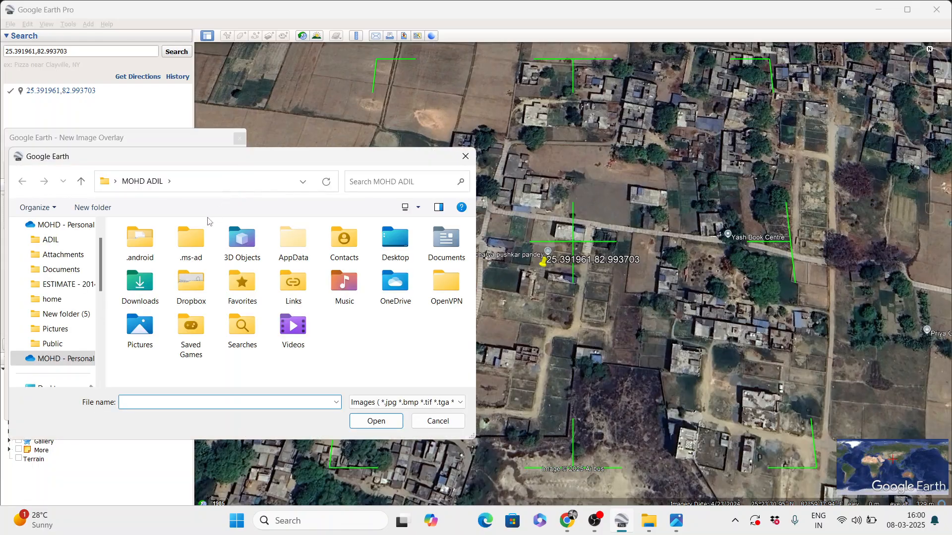
scroll(102, 270, up, 1)
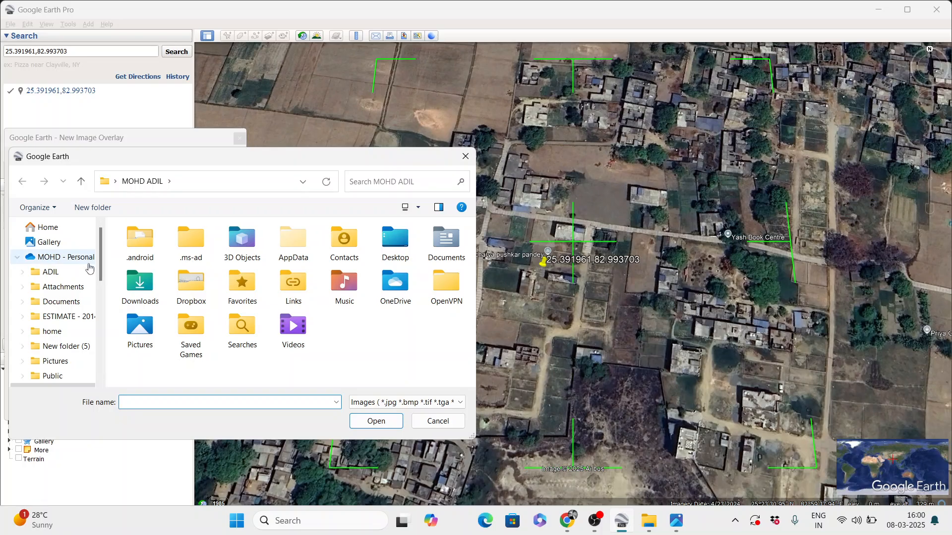
scroll(86, 322, down, 7)
scroll(87, 319, up, 4)
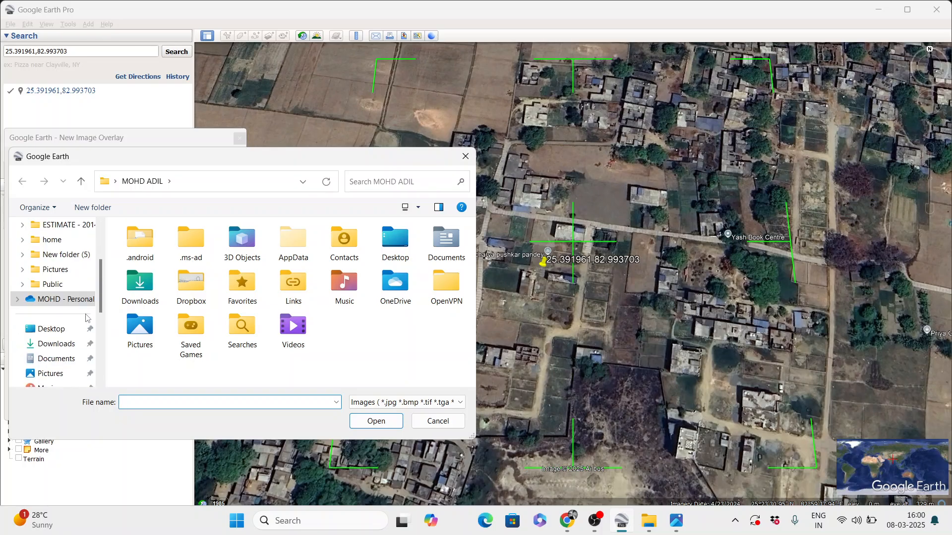
scroll(82, 311, up, 1)
scroll(80, 313, down, 1)
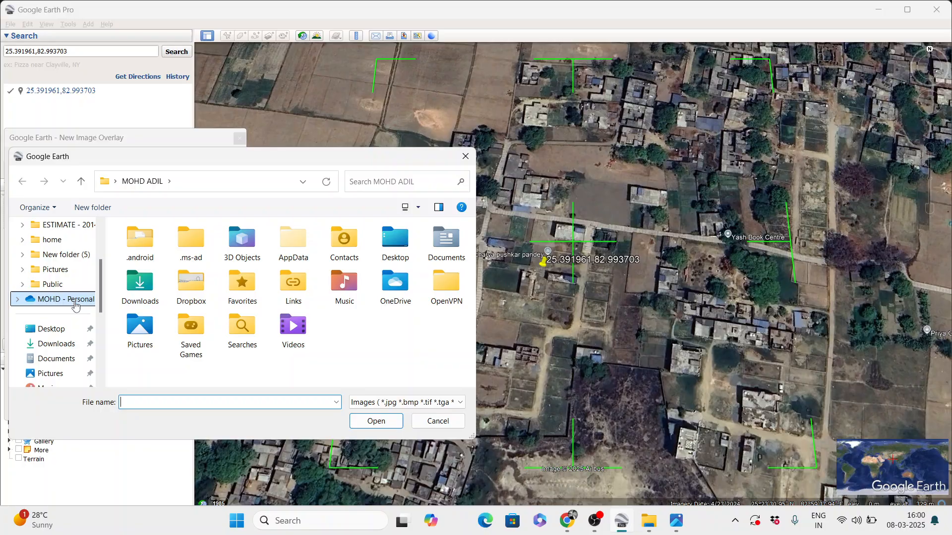
click(65, 346)
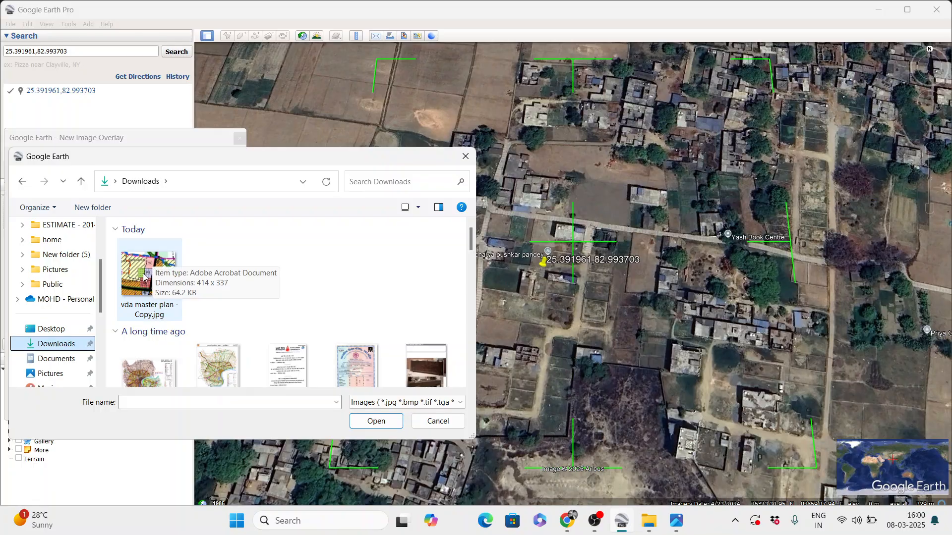
click(144, 278)
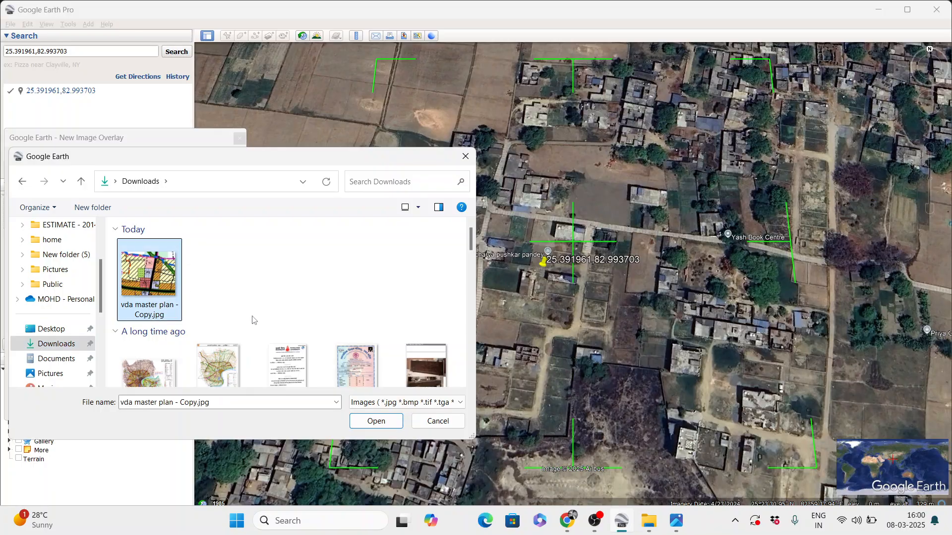
click(375, 422)
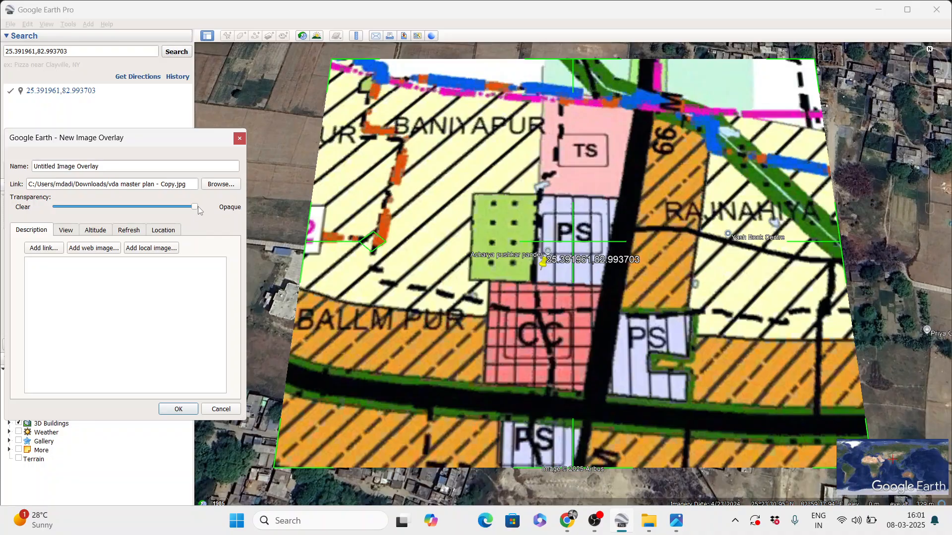
Step: Fade the master plan overlay to nearly clear and stretch its southeast corner outward over the surrounding land
drag(195, 210, 73, 212)
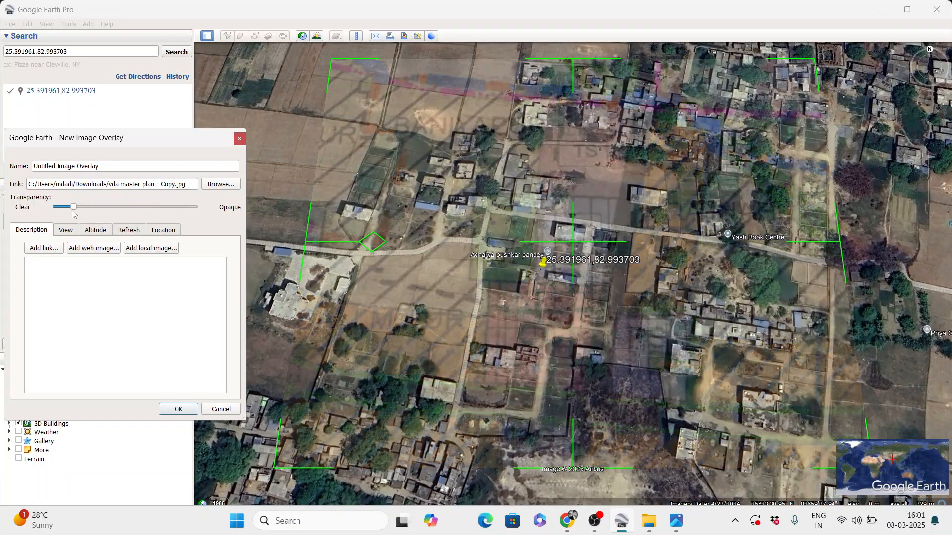
scroll(499, 253, down, 1)
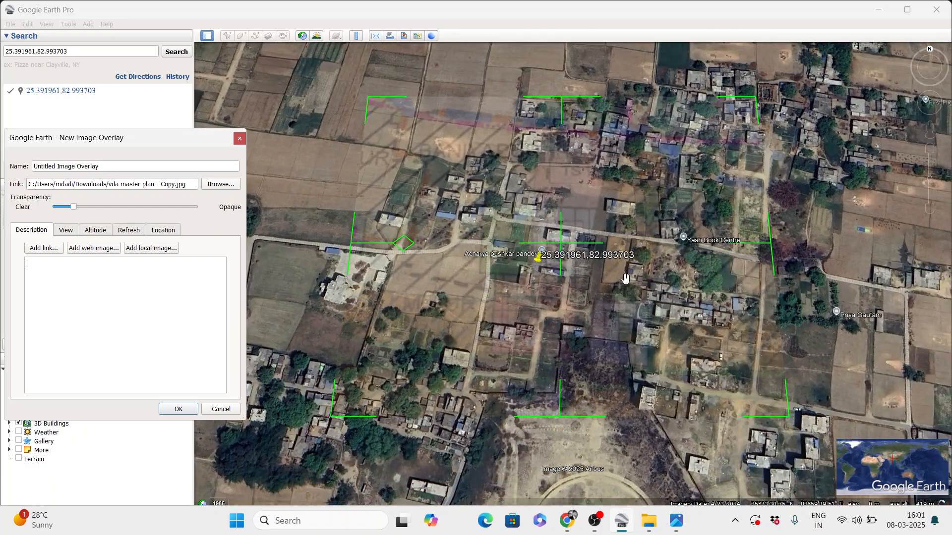
drag(630, 279, 511, 222)
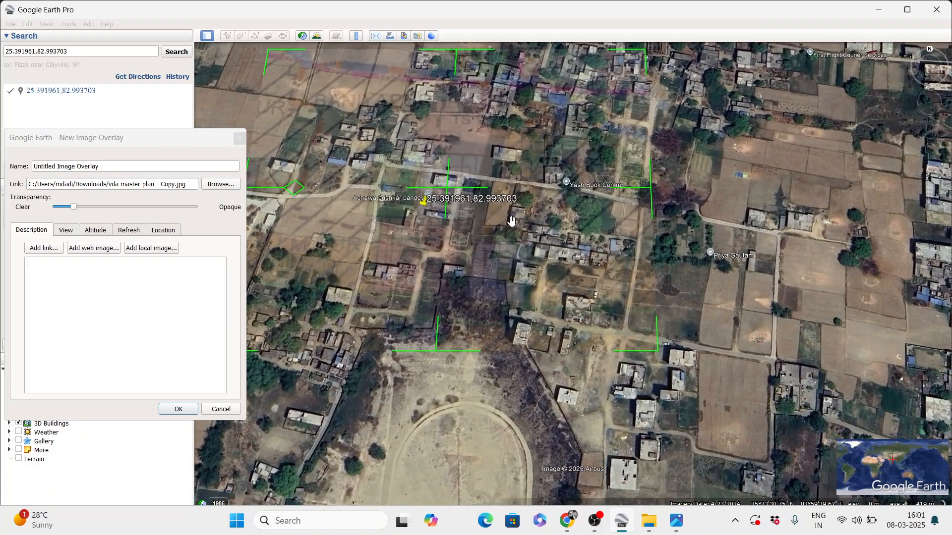
drag(652, 348, 848, 439)
scroll(825, 353, down, 1)
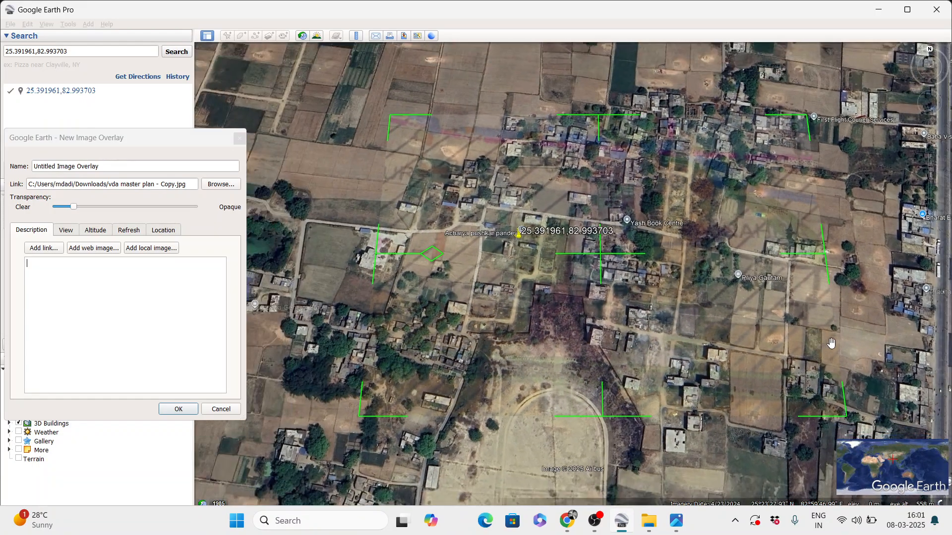
scroll(726, 300, down, 1)
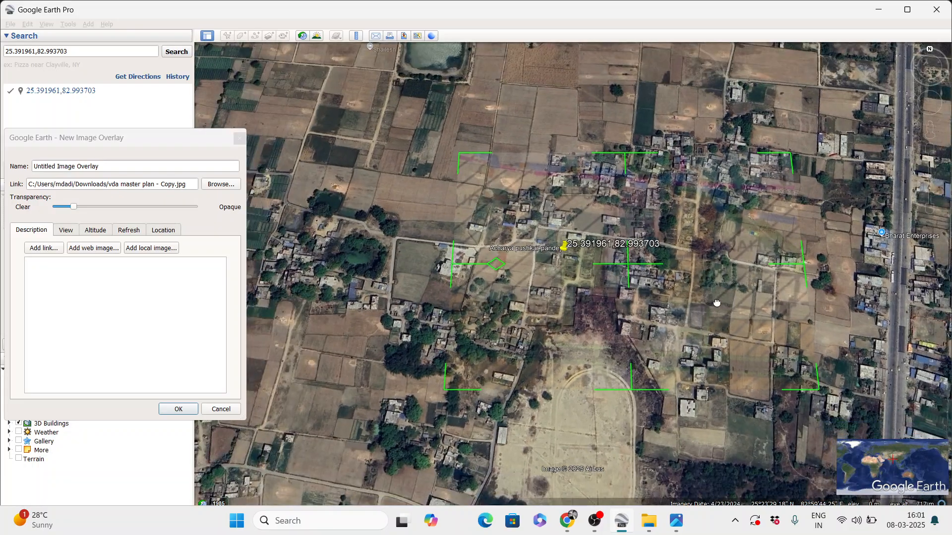
drag(719, 301, 603, 270)
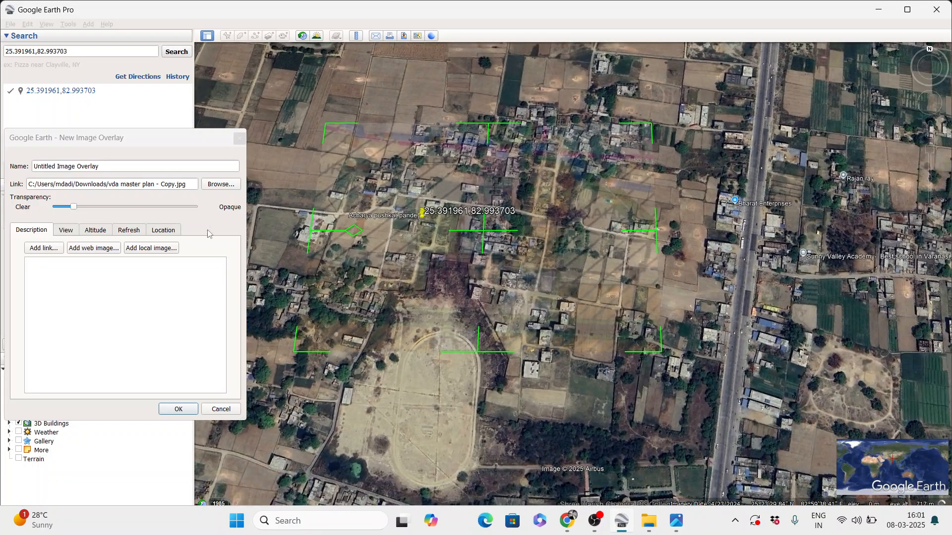
Step: Make the overlay nearly opaque, enlarge it to the southeast, and move it south over the highway crossing
drag(74, 207, 183, 203)
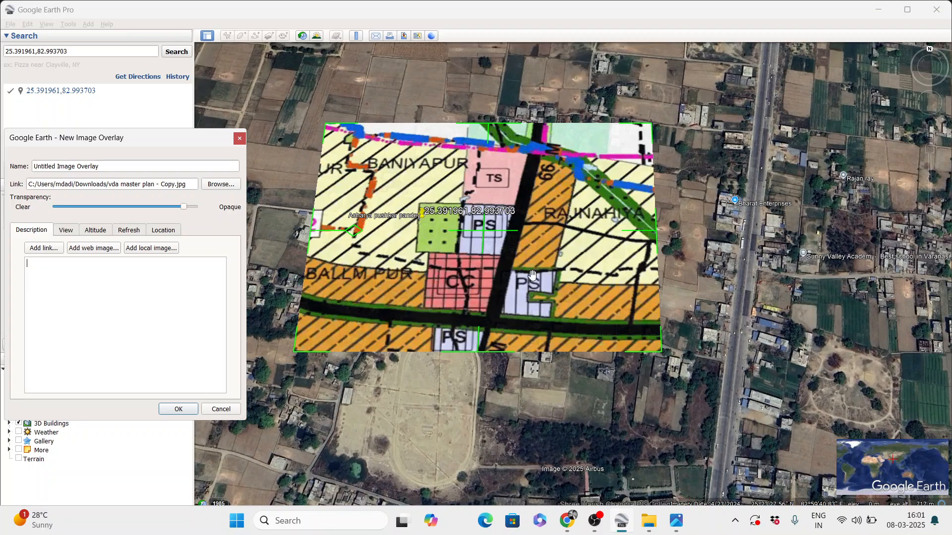
scroll(532, 274, down, 2)
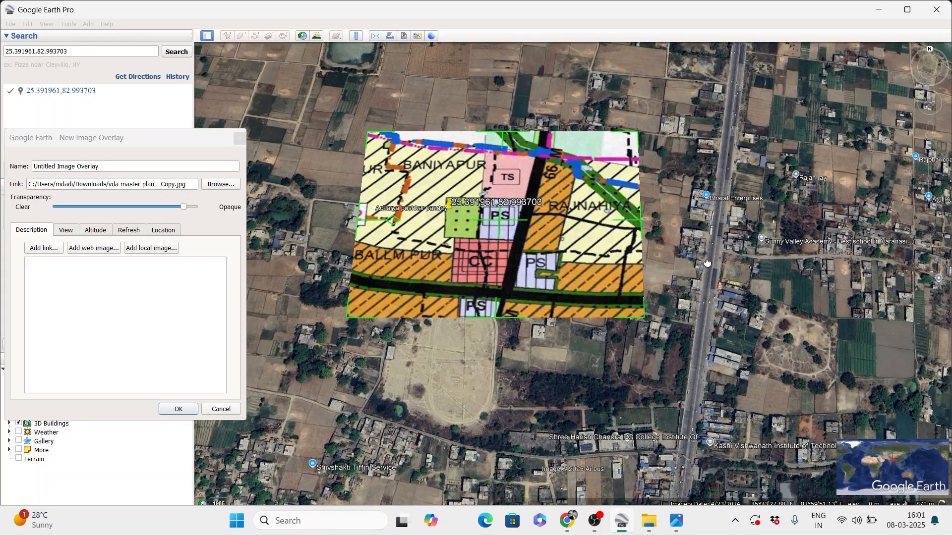
drag(708, 263, 647, 195)
scroll(655, 212, down, 3)
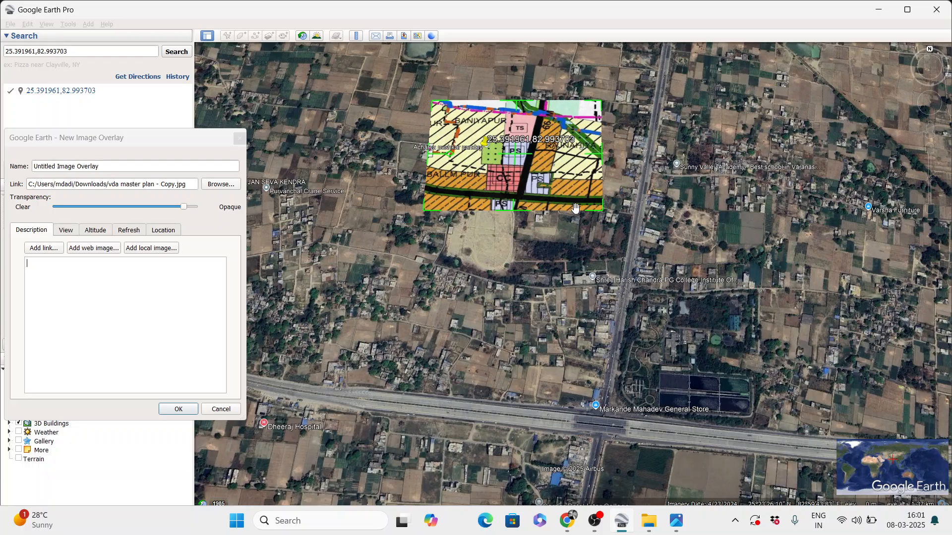
drag(602, 213, 758, 376)
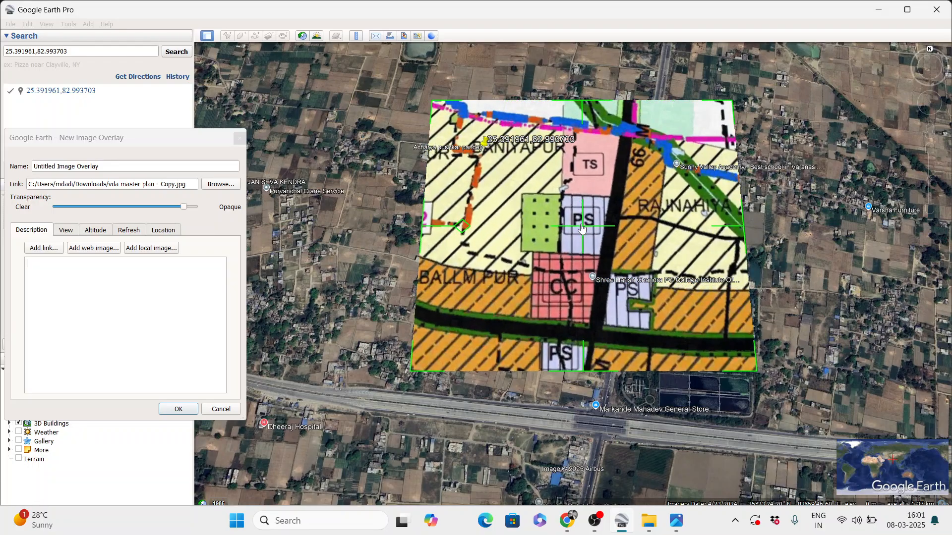
drag(582, 228, 591, 315)
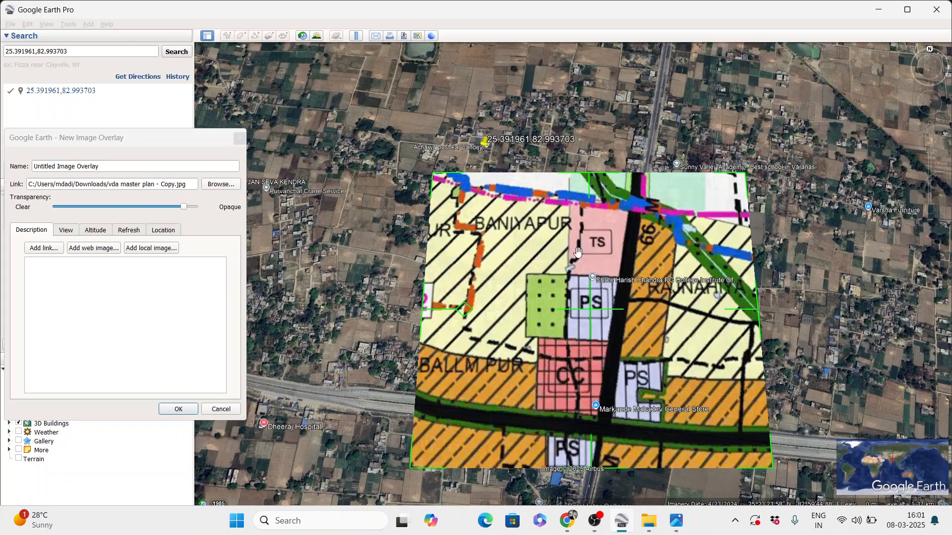
Step: Make the overlay semi-transparent so the satellite roads show through the plan, and dismiss the memory notification
drag(184, 208, 105, 207)
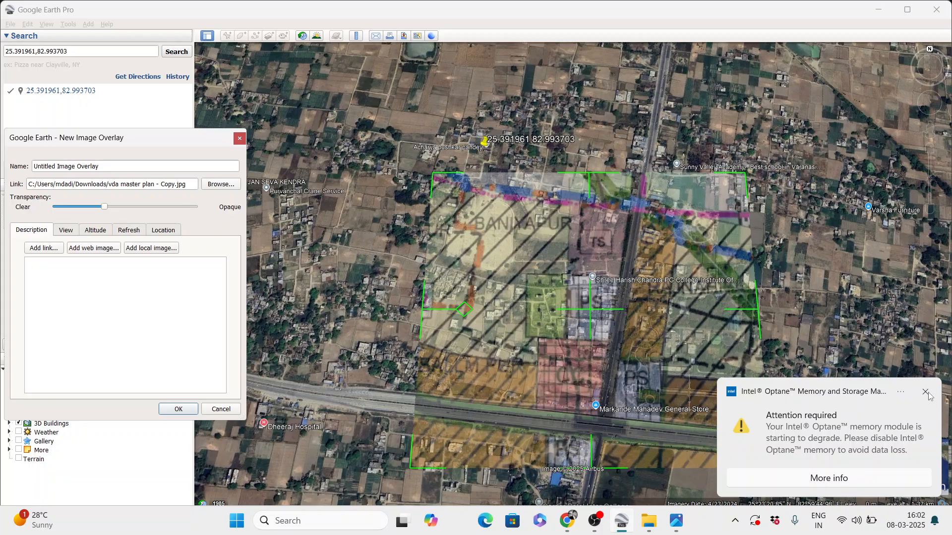
click(925, 392)
drag(811, 380, 740, 327)
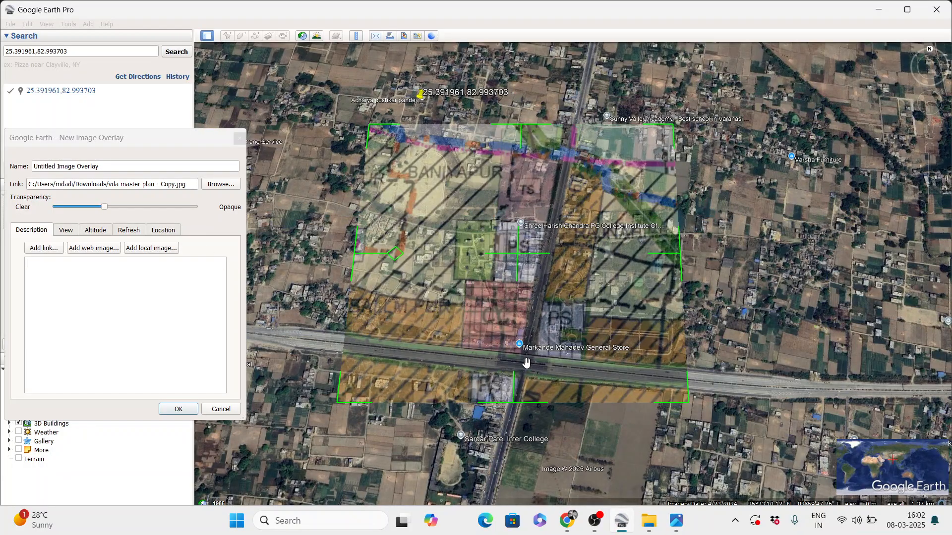
drag(757, 187, 739, 255)
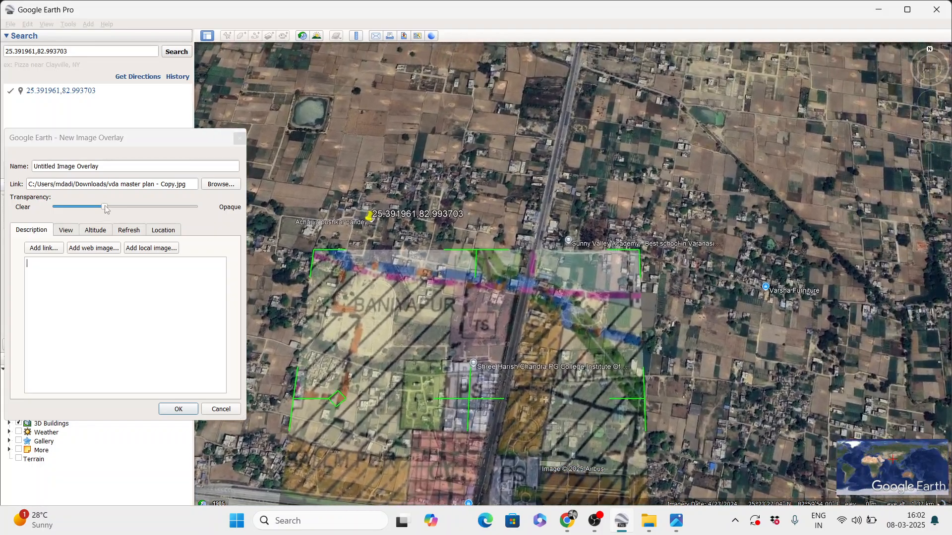
mouse_move(105, 207)
mouse_down()
mouse_move(73, 201)
mouse_move(118, 204)
mouse_up()
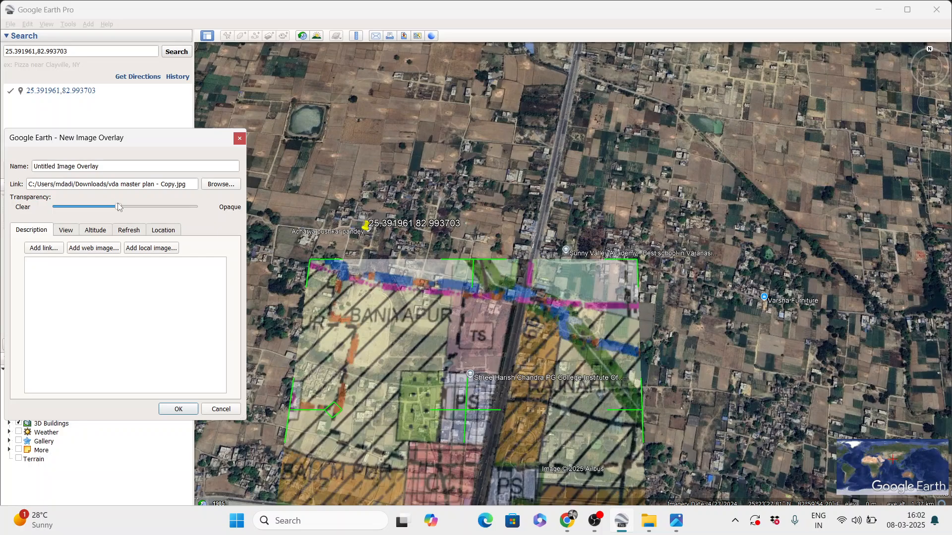
mouse_move(117, 204)
mouse_down()
mouse_move(136, 205)
mouse_move(112, 206)
mouse_up()
Step: Enlarge the overlay northward and pull its northwest corner further west to match the plan's main road to the satellite road
drag(522, 198, 544, 247)
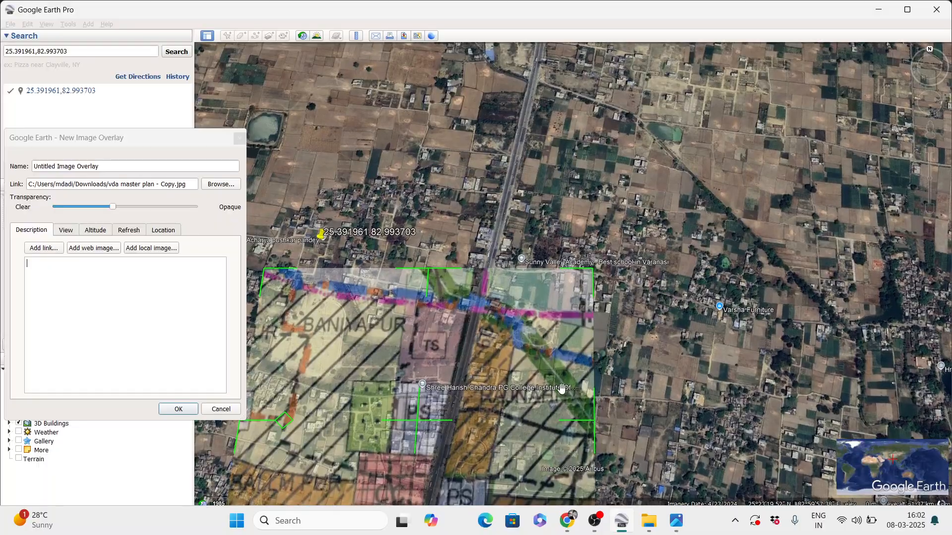
drag(541, 179, 539, 286)
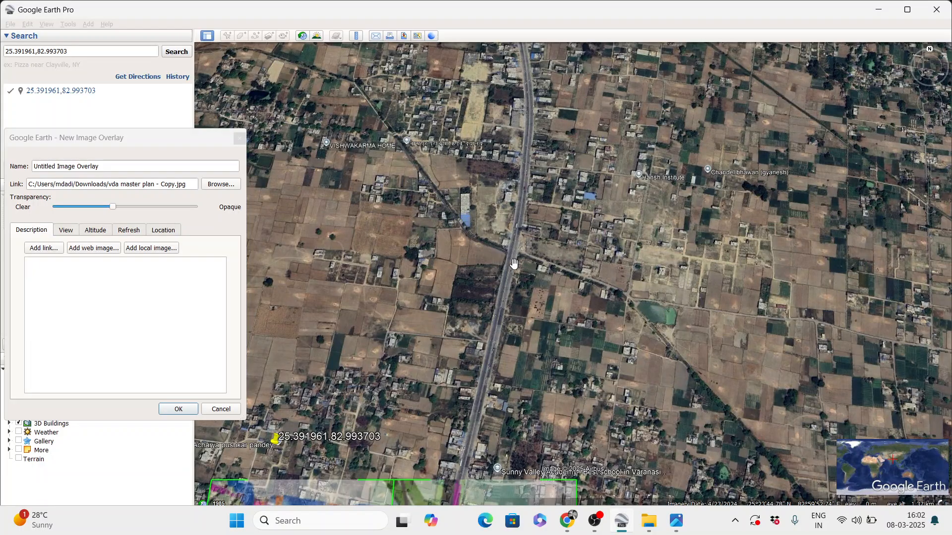
scroll(513, 263, down, 2)
scroll(554, 278, down, 1)
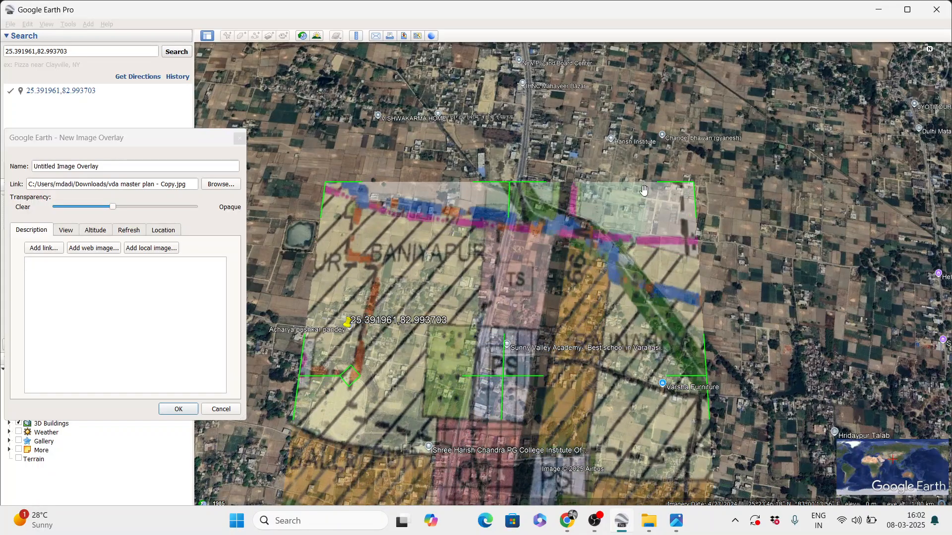
drag(334, 195, 395, 213)
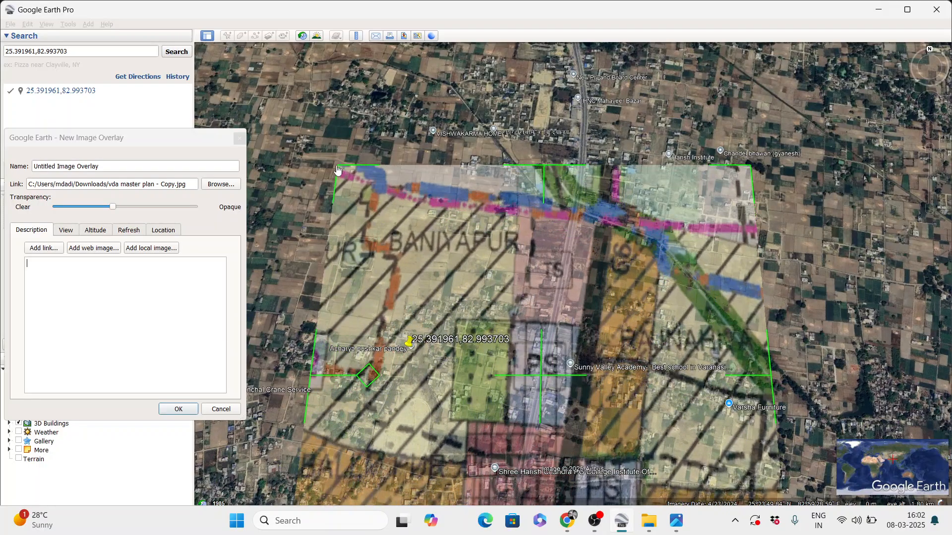
drag(298, 169, 276, 172)
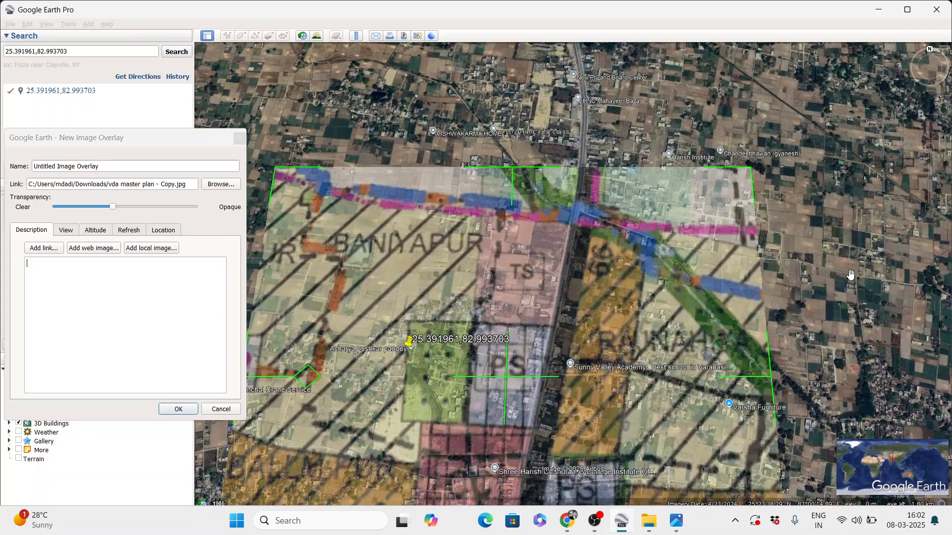
Step: Shift the whole overlay slightly southwest and stretch its northeast corner to the north
drag(850, 281, 882, 235)
drag(540, 180, 527, 204)
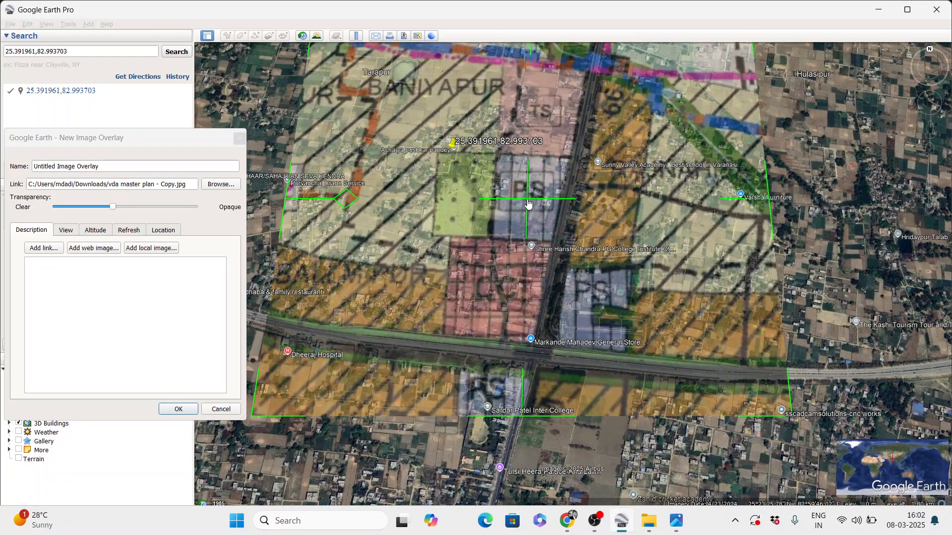
drag(833, 229, 802, 320)
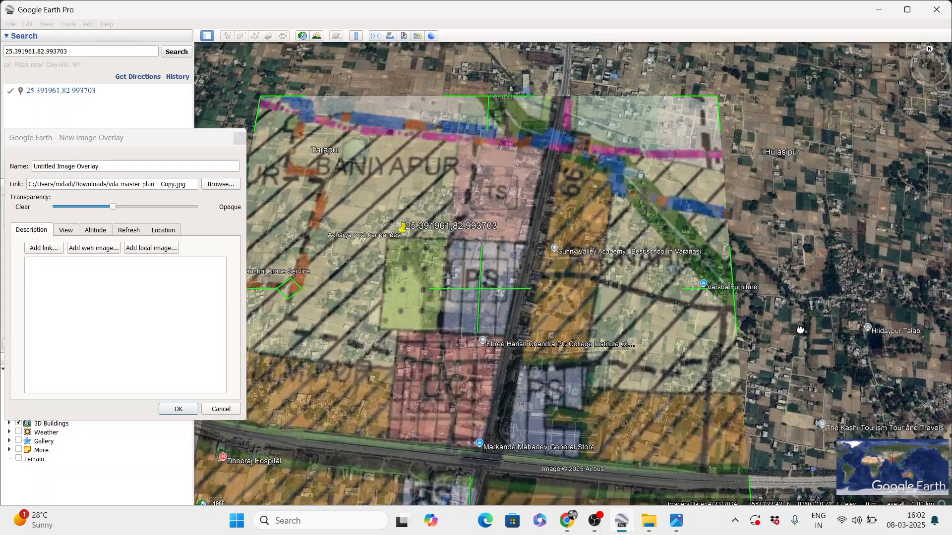
drag(777, 195, 784, 249)
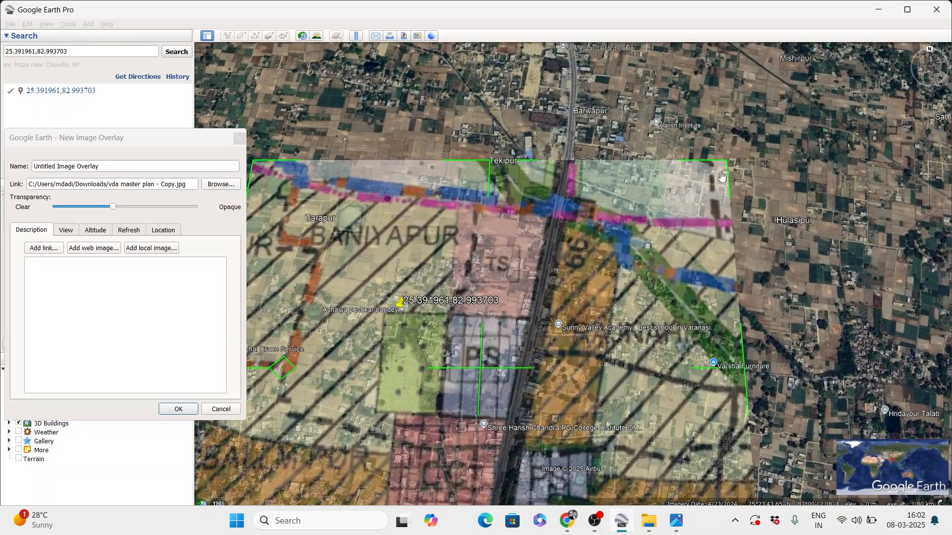
drag(727, 169, 738, 132)
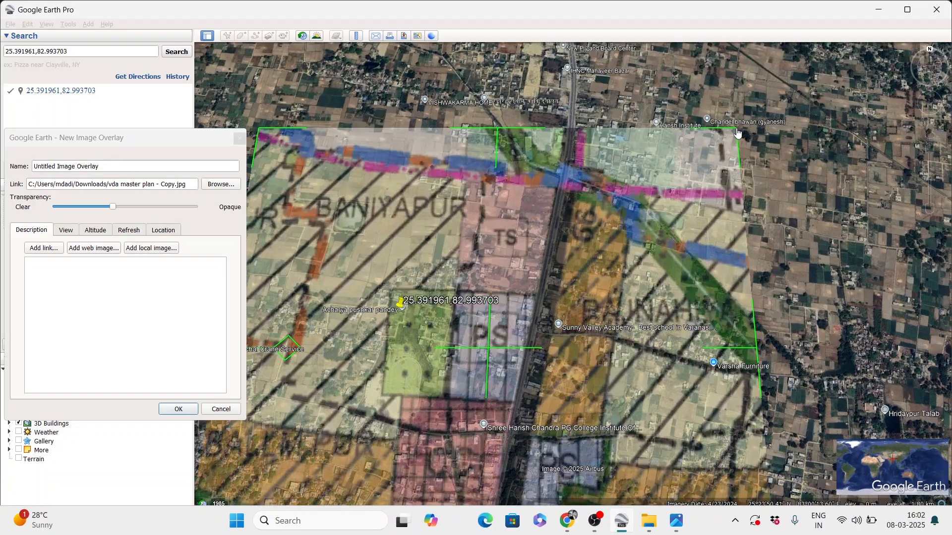
Step: Stretch the overlay's southeast corner eastward and nudge its northwest corner slightly west to refine the road alignment
drag(817, 337, 806, 268)
drag(793, 308, 794, 231)
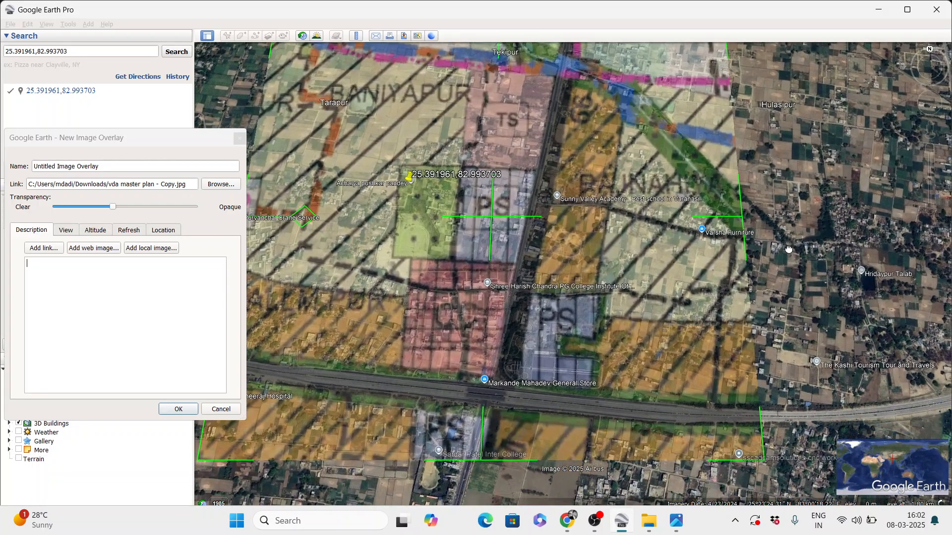
drag(761, 460, 789, 460)
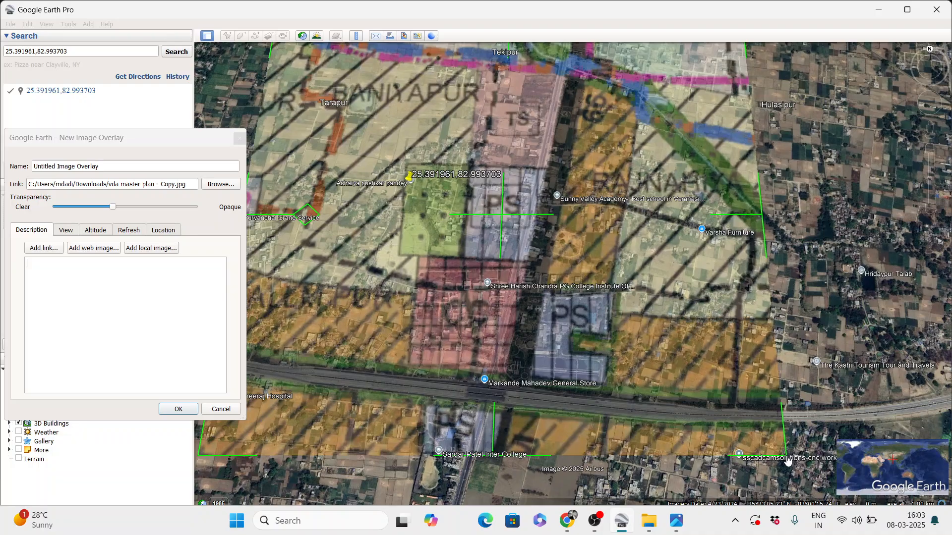
drag(645, 318, 651, 356)
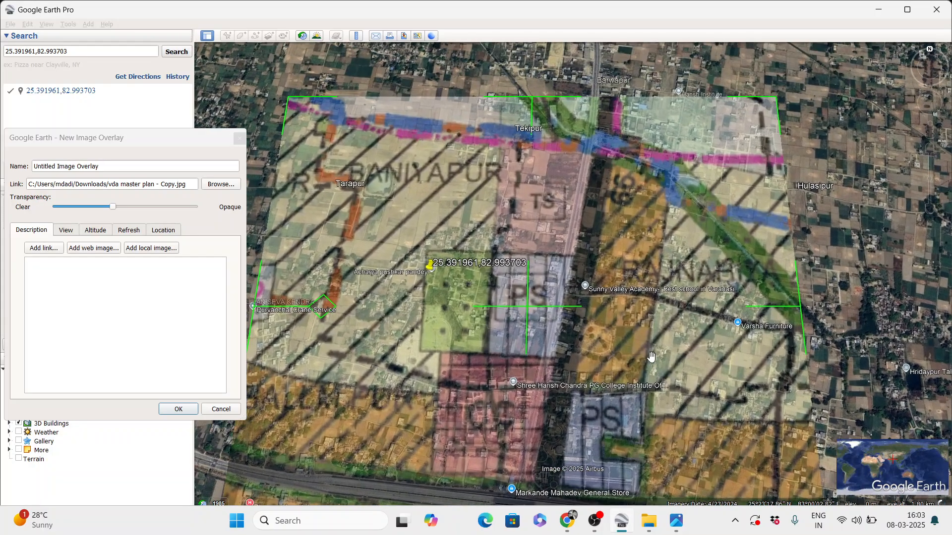
drag(291, 110, 279, 106)
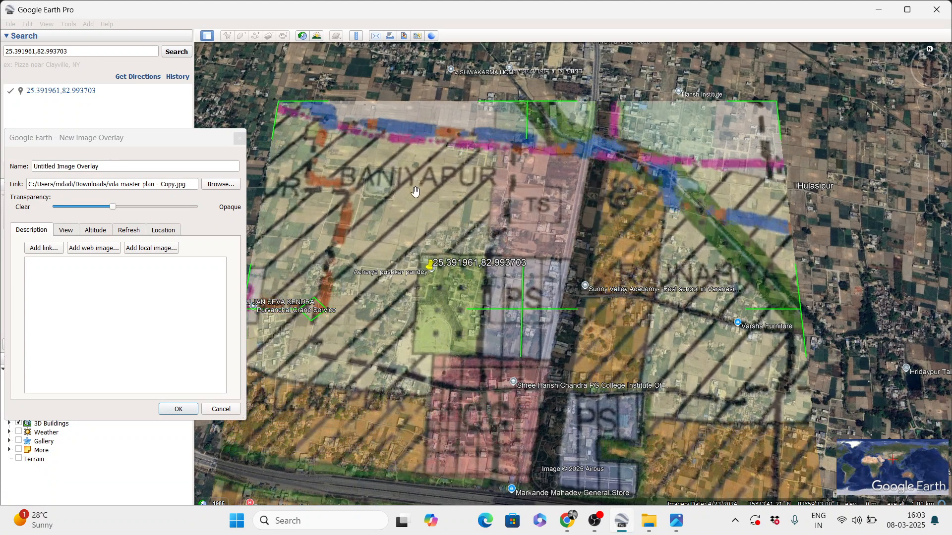
Step: Move the overlay slightly southwest and raise its southwest corner so the plan's roads line up with the highway crossing
drag(500, 292, 530, 223)
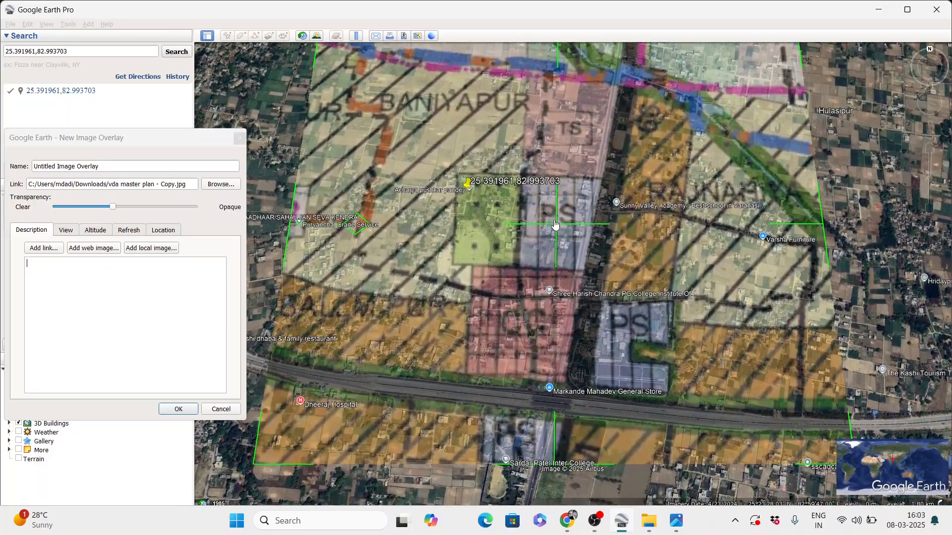
drag(559, 229, 538, 239)
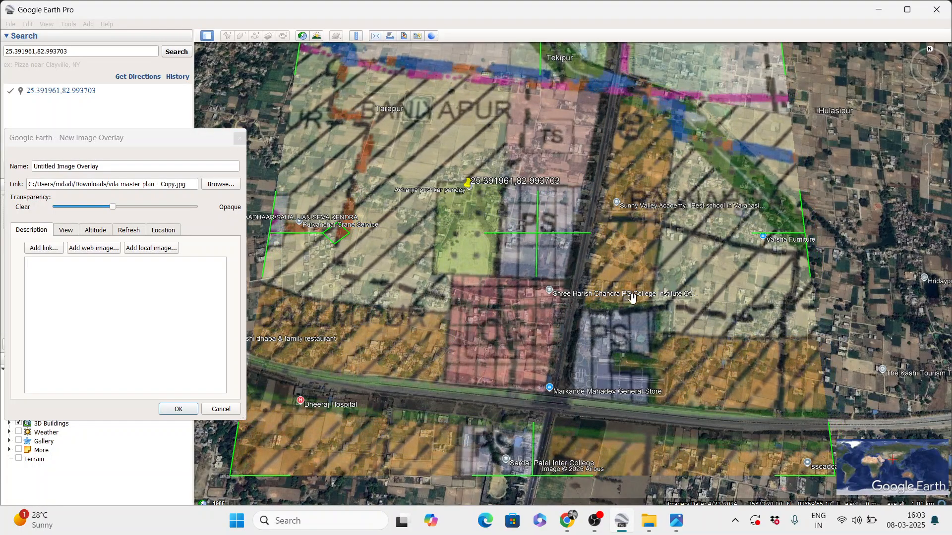
drag(632, 298, 685, 263)
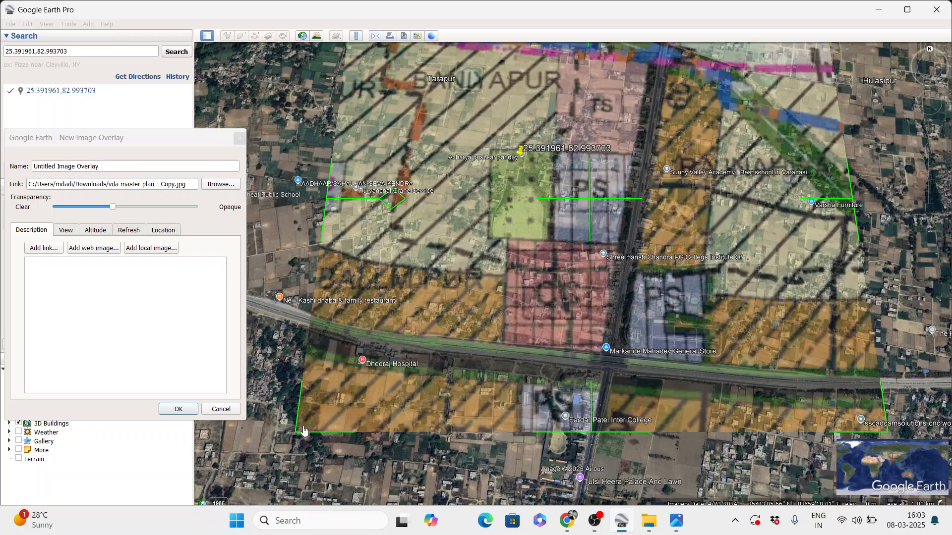
drag(298, 434, 296, 424)
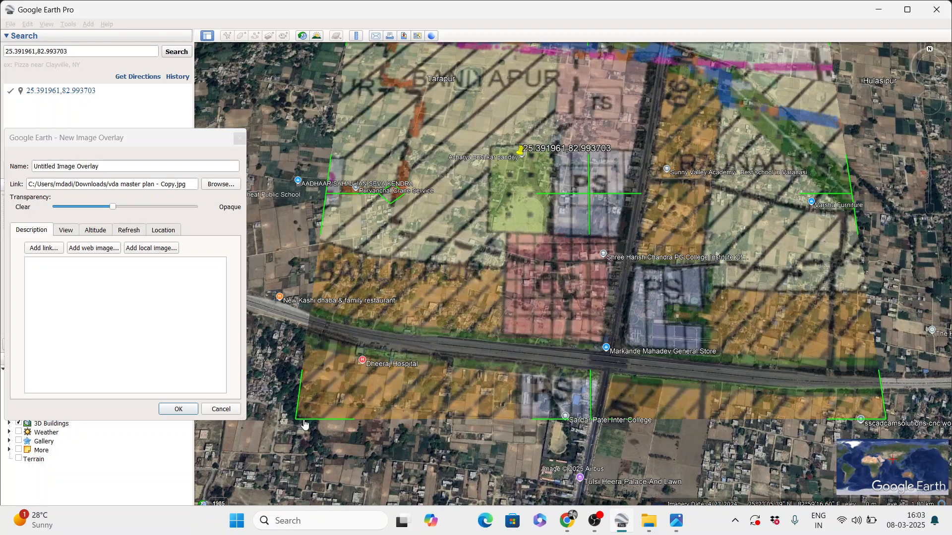
Step: Compare the aligned plan with the imagery by making the overlay nearly opaque, semi-transparent and nearly clear
drag(116, 211, 181, 211)
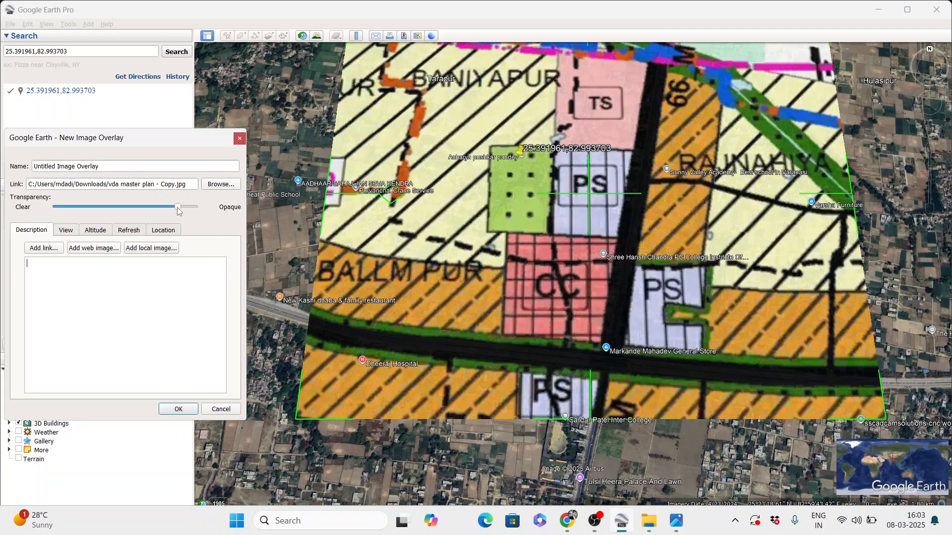
drag(179, 212, 136, 198)
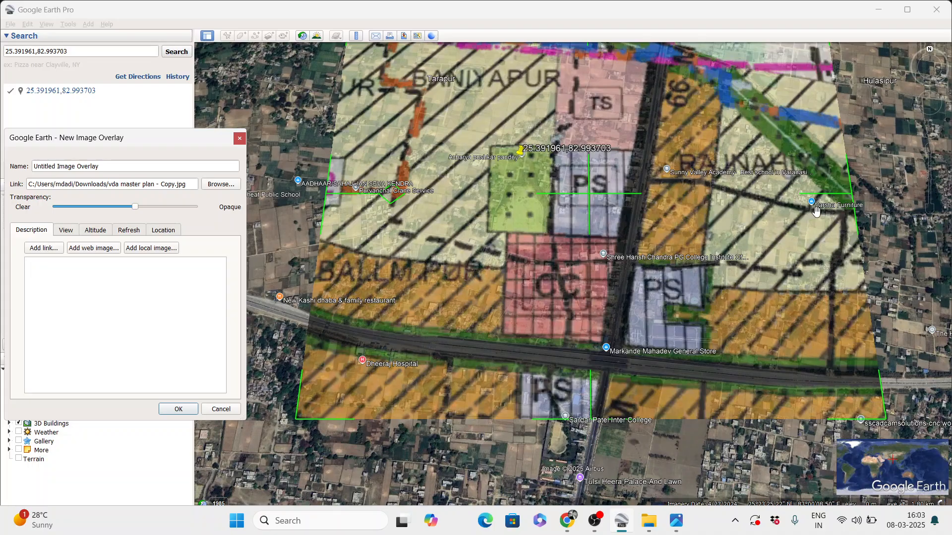
drag(138, 212, 60, 208)
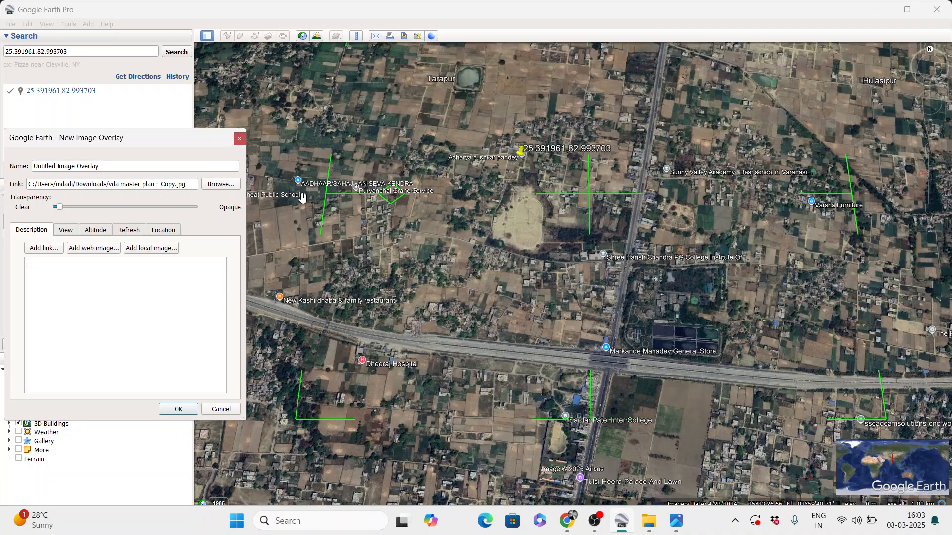
Step: Make the overlay semi-transparent and reposition the whole plan so its roads line up with the imagery
drag(77, 206, 124, 207)
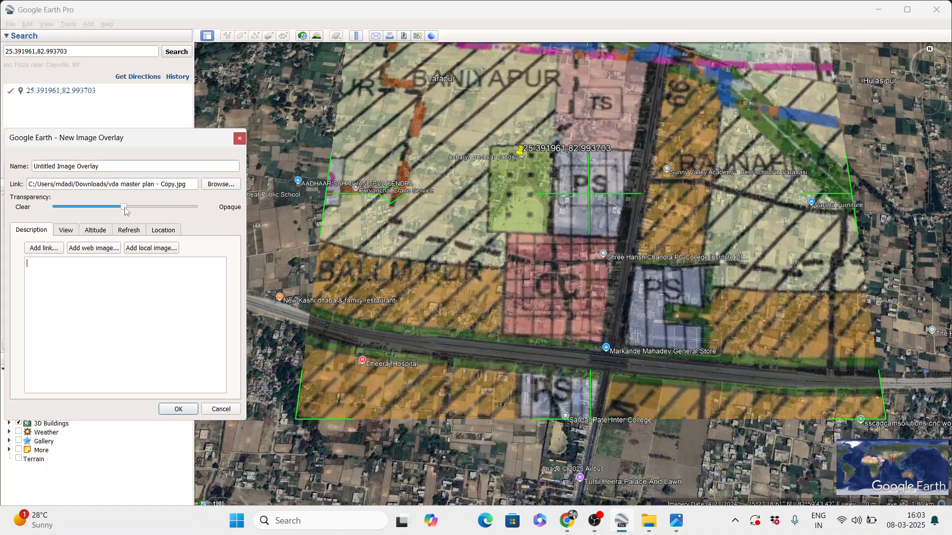
drag(603, 199, 573, 228)
drag(900, 204, 892, 273)
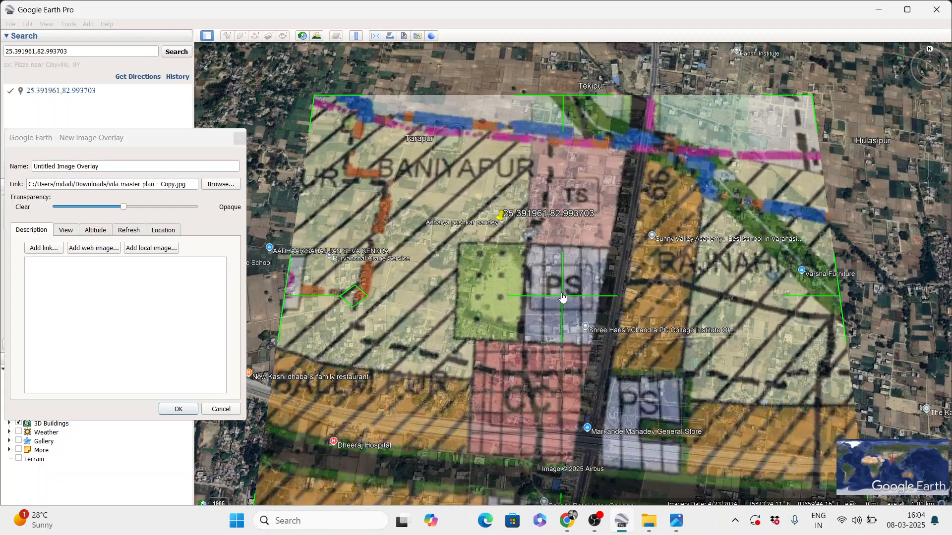
drag(562, 296, 585, 256)
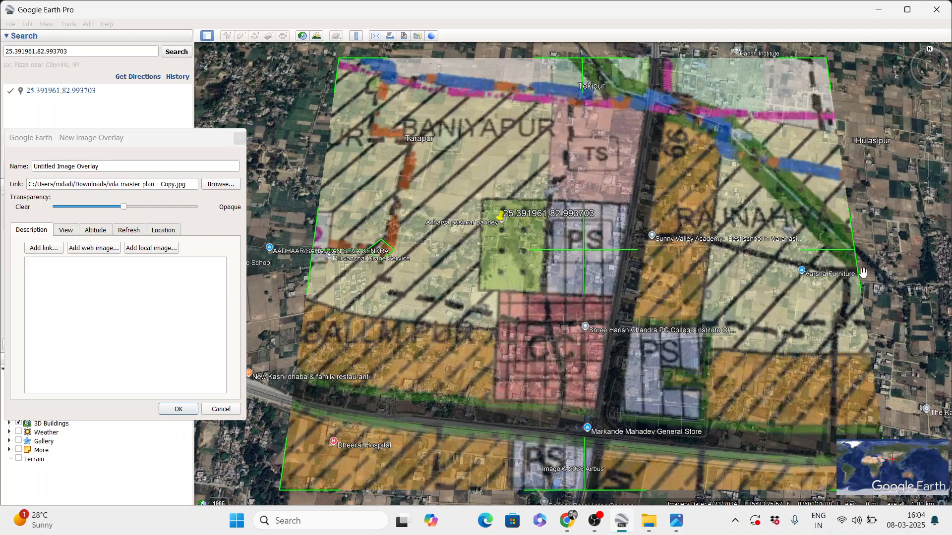
Step: Compare the plan's northern railway and road crossing with the imagery at semi-transparent, nearly clear and nearly opaque overlay settings
drag(896, 253, 815, 274)
scroll(831, 256, down, 1)
scroll(831, 256, down, 1)
scroll(617, 191, up, 2)
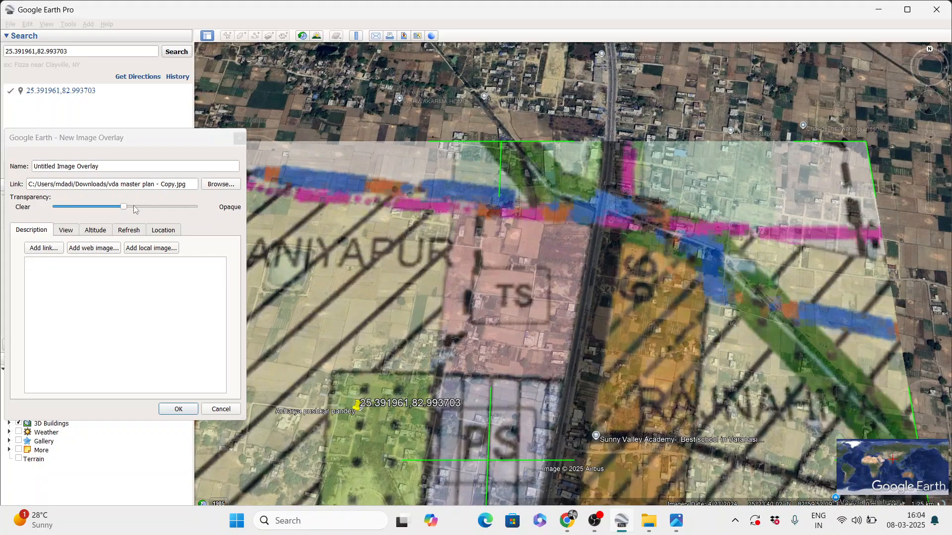
mouse_move(121, 208)
mouse_down()
mouse_move(43, 206)
mouse_move(126, 208)
mouse_move(93, 212)
mouse_move(106, 213)
mouse_up()
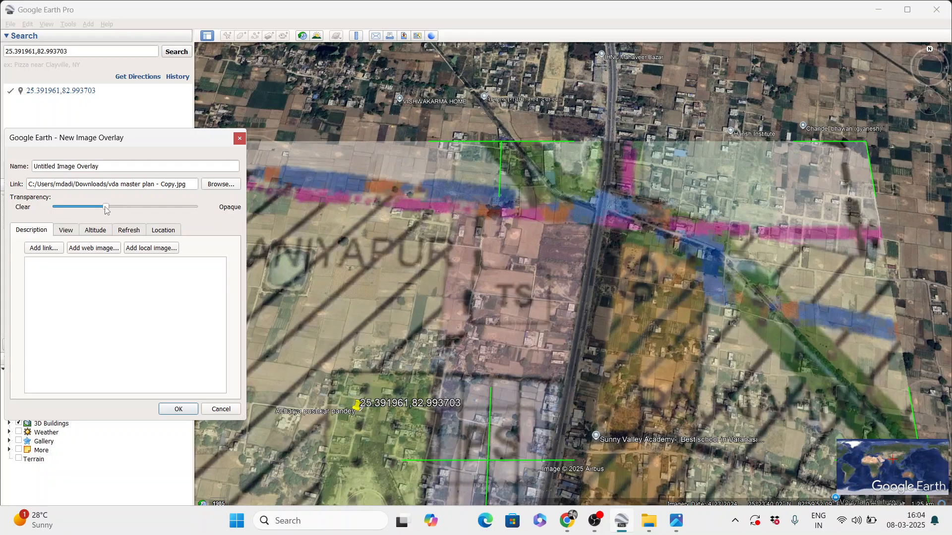
drag(106, 211, 63, 210)
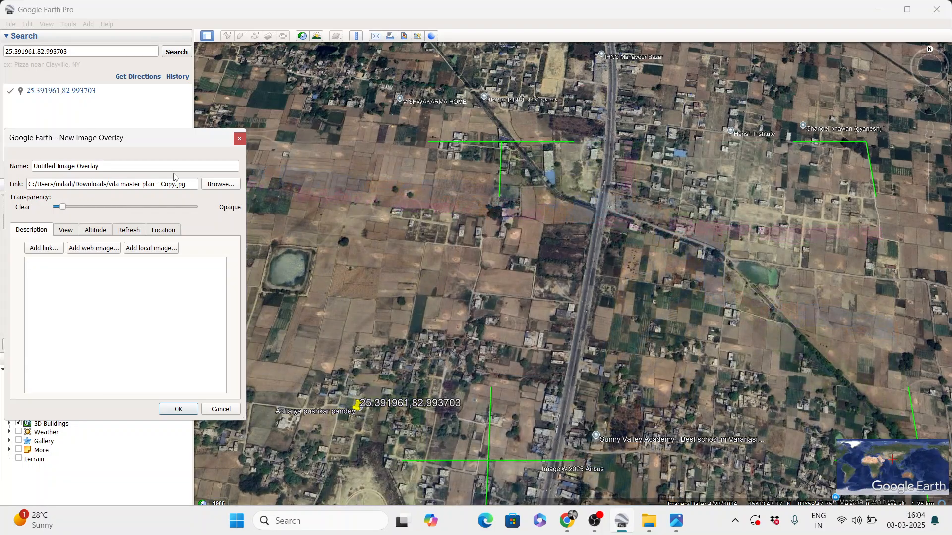
drag(69, 208, 228, 212)
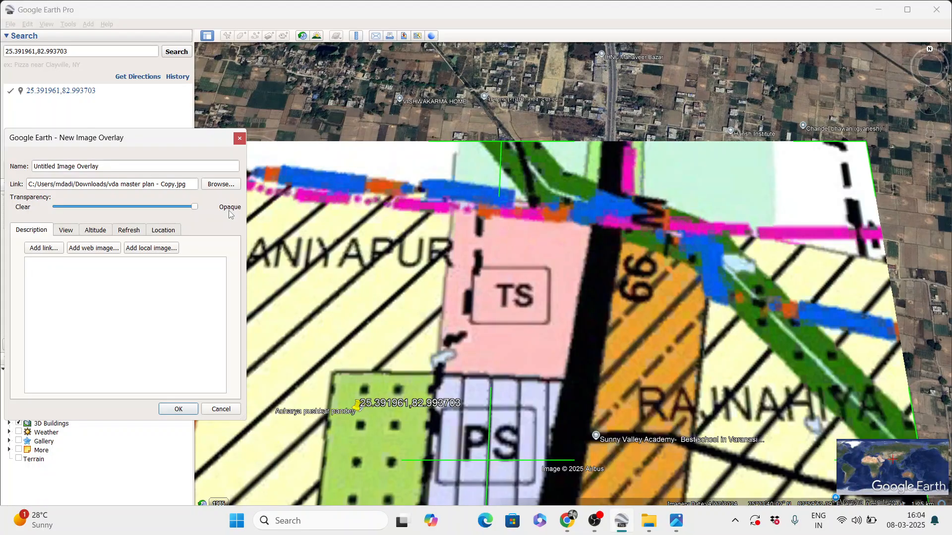
Step: Check the plan's alignment around the southern highway crossing by alternating the overlay between opaque, semi-transparent and fainter
drag(523, 288, 510, 122)
drag(575, 226, 570, 125)
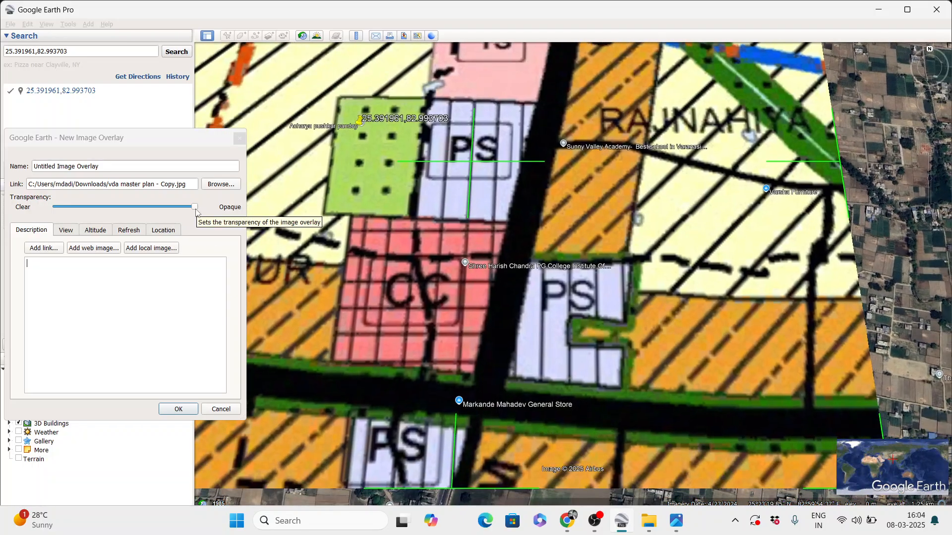
drag(195, 207, 85, 209)
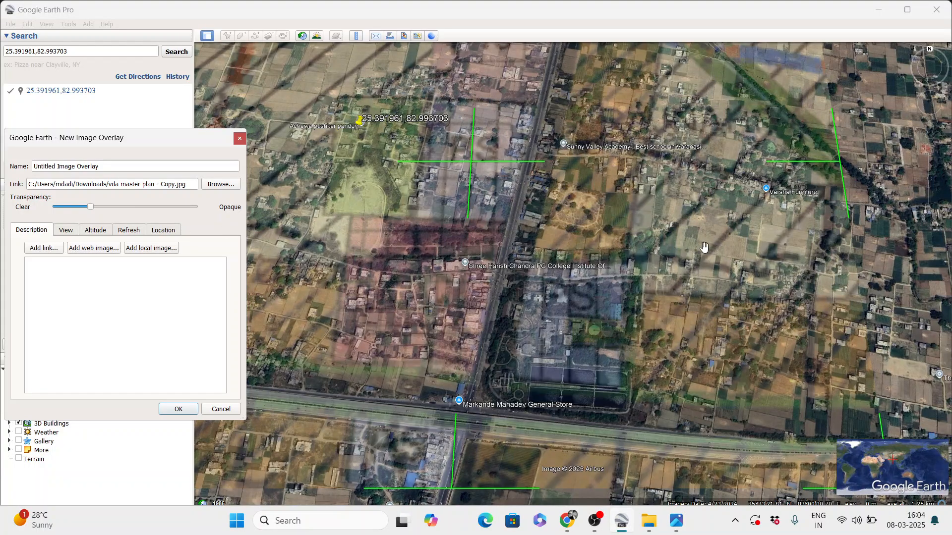
scroll(708, 247, down, 2)
drag(425, 245, 496, 280)
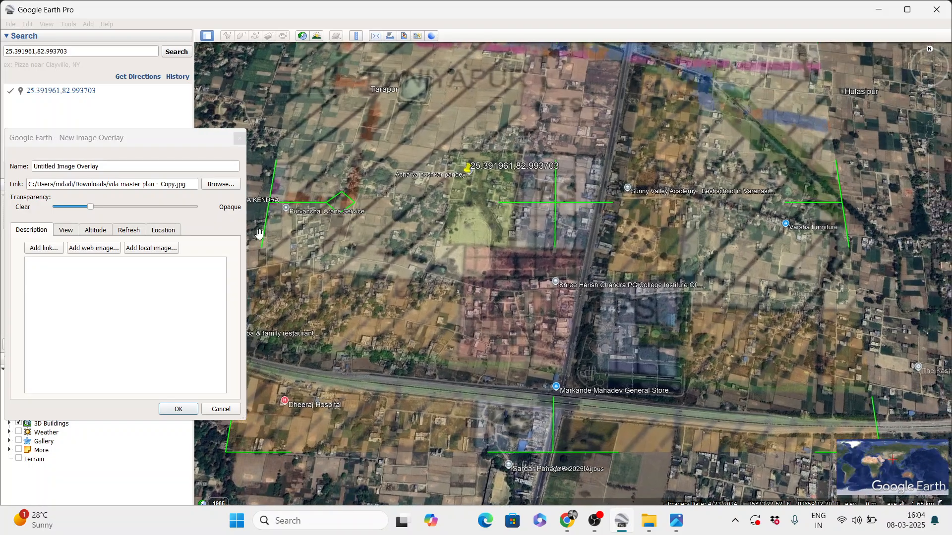
drag(95, 206, 140, 210)
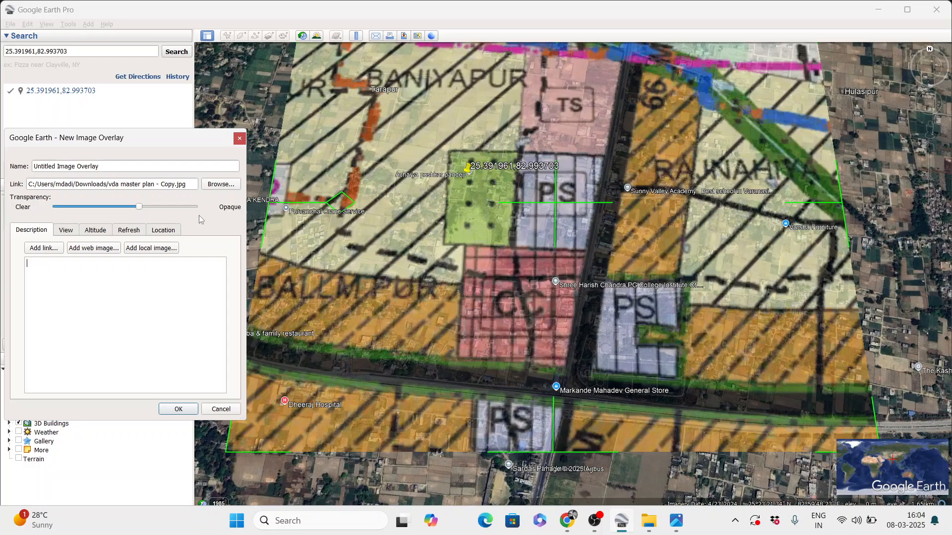
drag(139, 210, 98, 210)
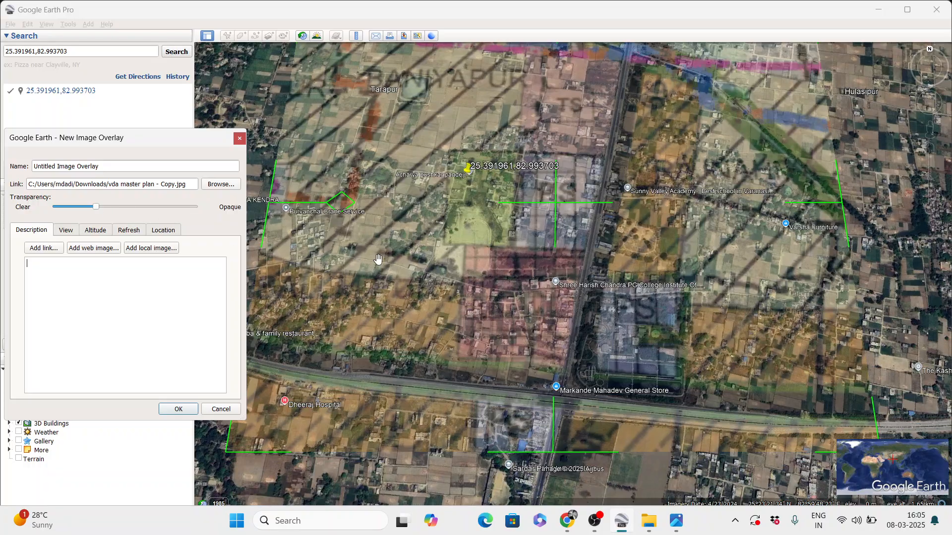
Step: Stretch the overlay's southeast corner outward and its east edge slightly east, making the plan more opaque to check the fit
drag(689, 251, 677, 250)
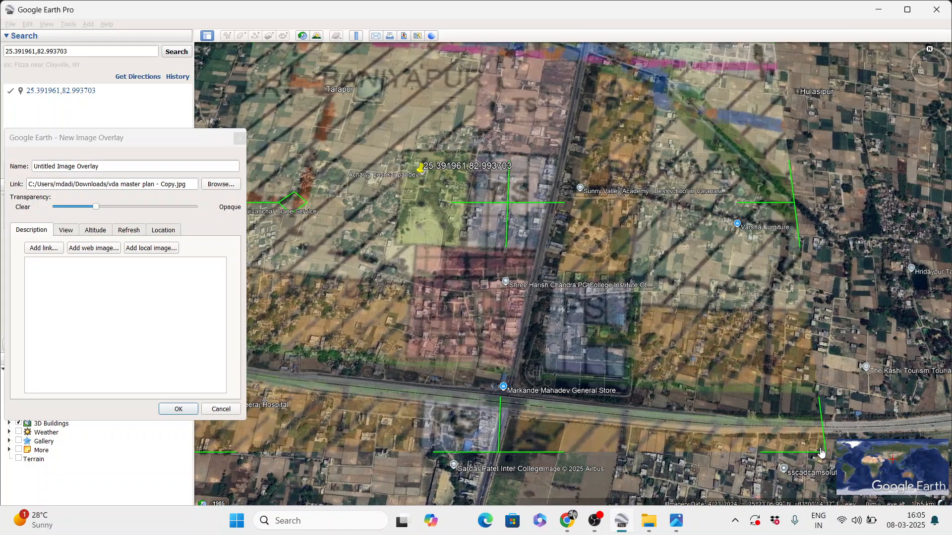
drag(825, 452, 842, 477)
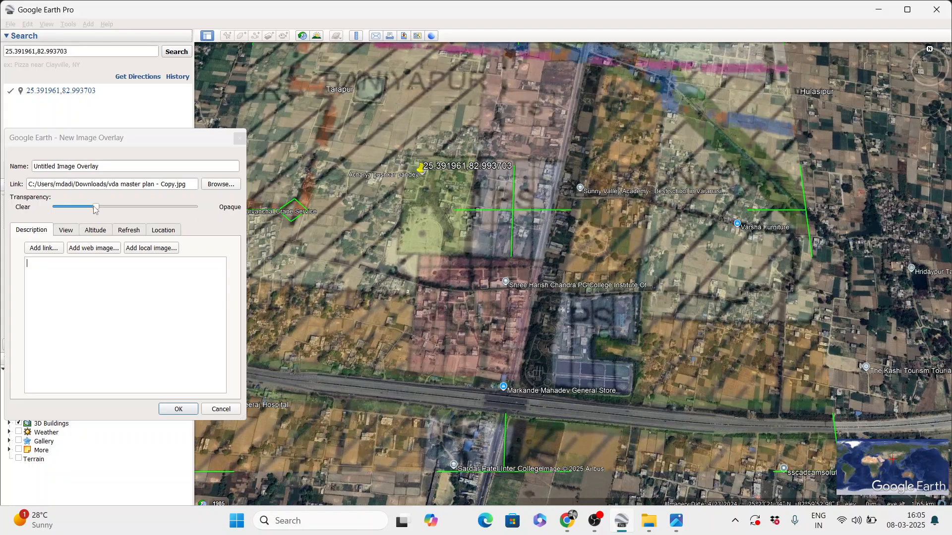
drag(95, 208, 128, 219)
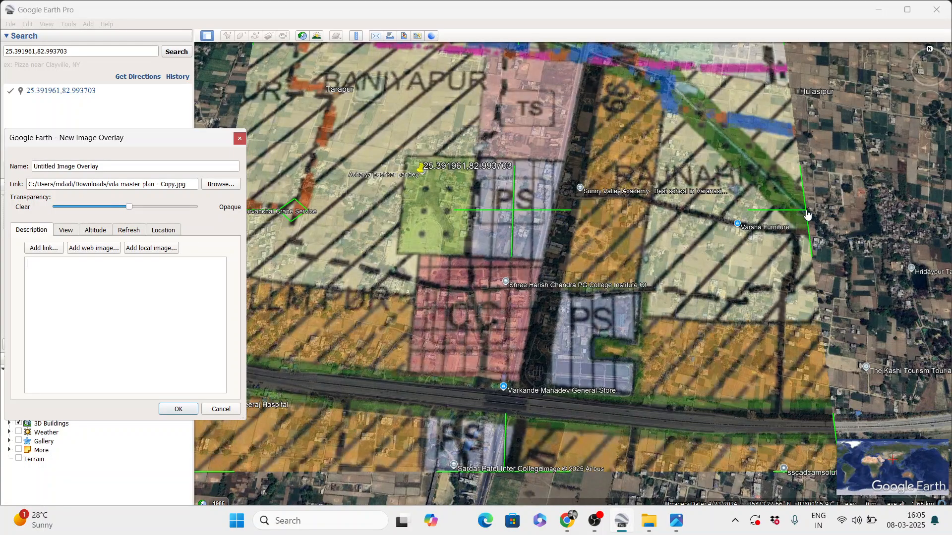
drag(807, 214, 809, 215)
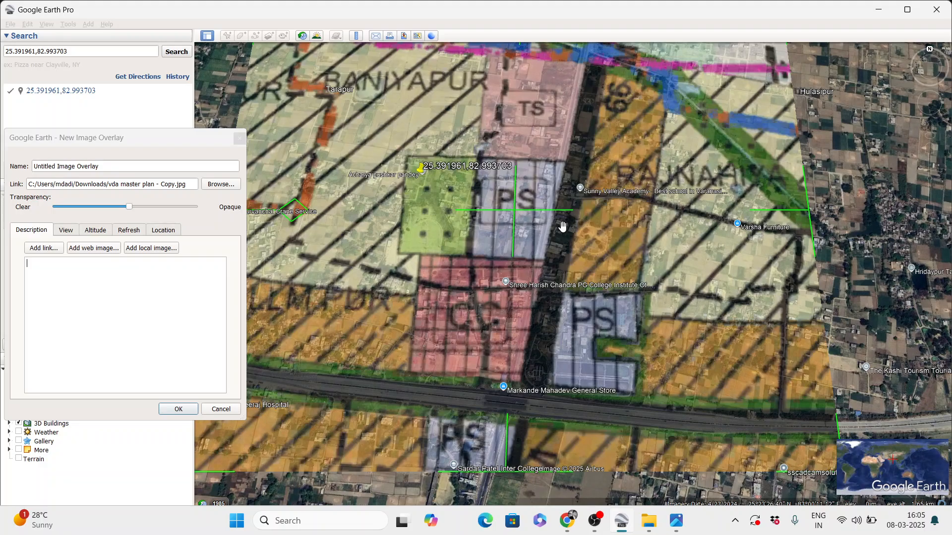
Step: Shift the whole overlay slightly west onto the north-south road and make it a little more opaque
drag(625, 348, 641, 305)
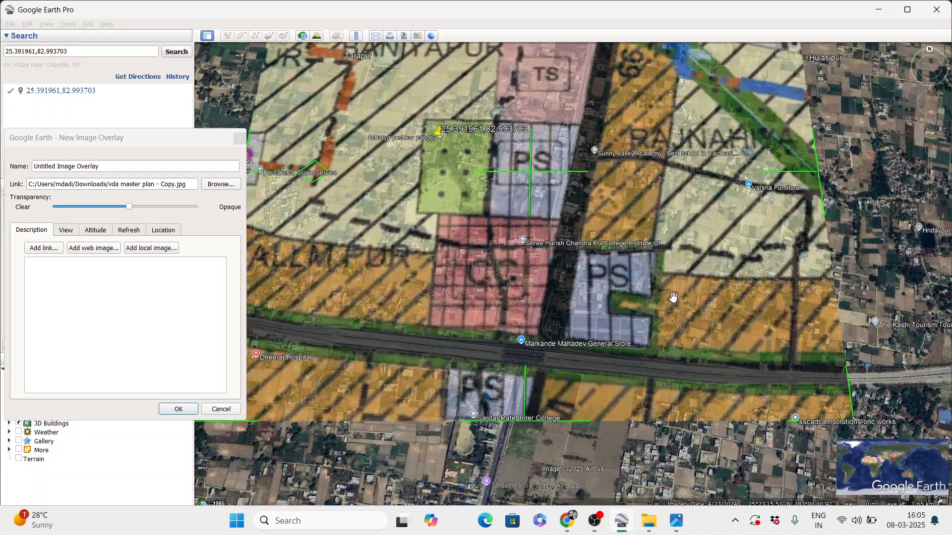
drag(527, 177, 512, 176)
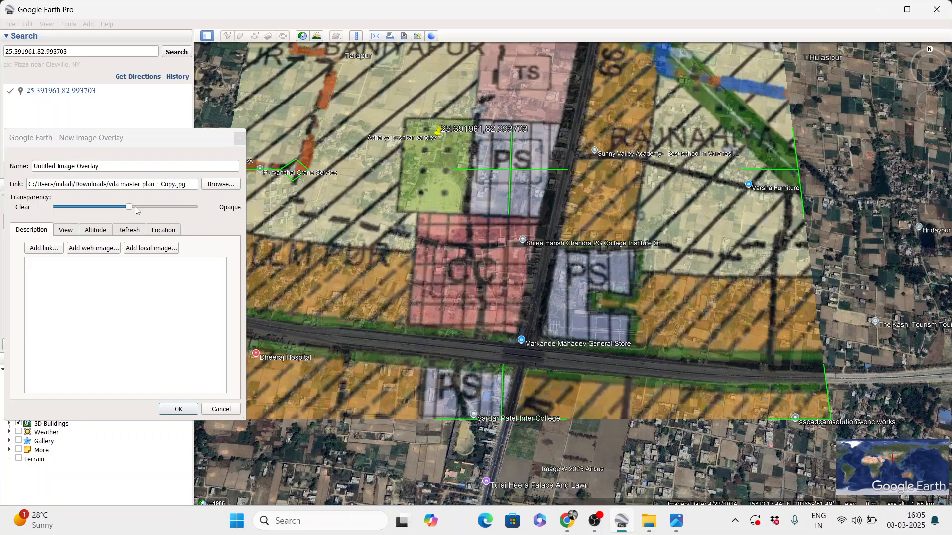
mouse_move(128, 208)
mouse_down()
mouse_move(58, 207)
mouse_move(138, 217)
mouse_up()
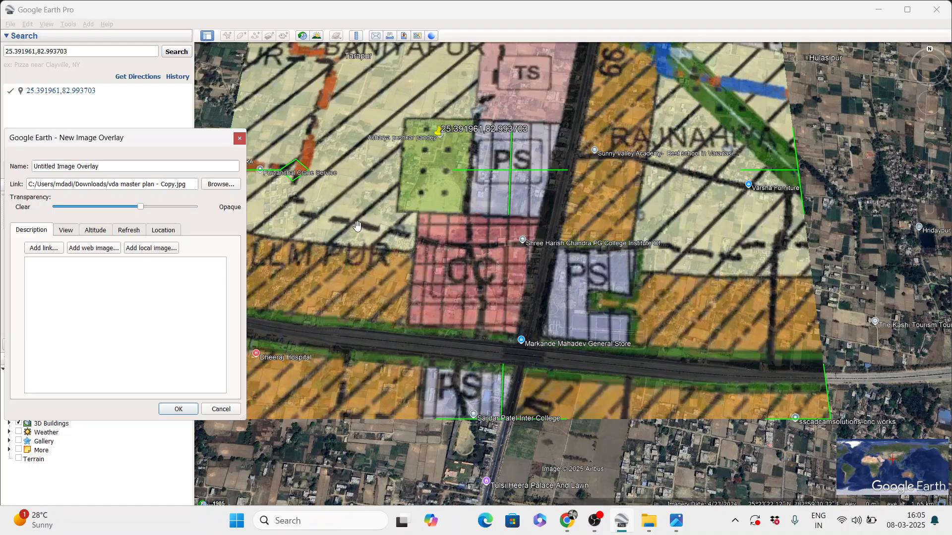
Step: Stretch the overlay's northeast corner slightly east and extend its north edge slightly north
drag(357, 228, 348, 358)
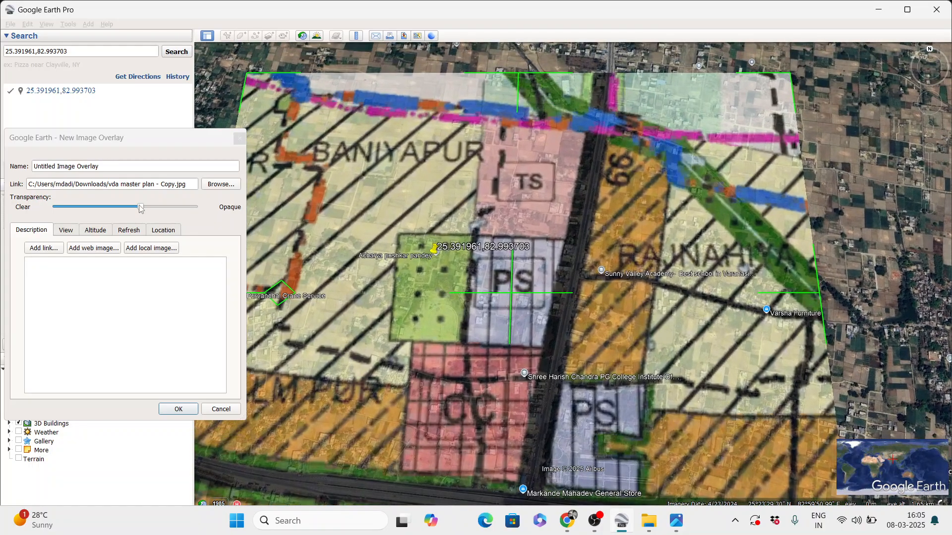
drag(361, 216, 346, 315)
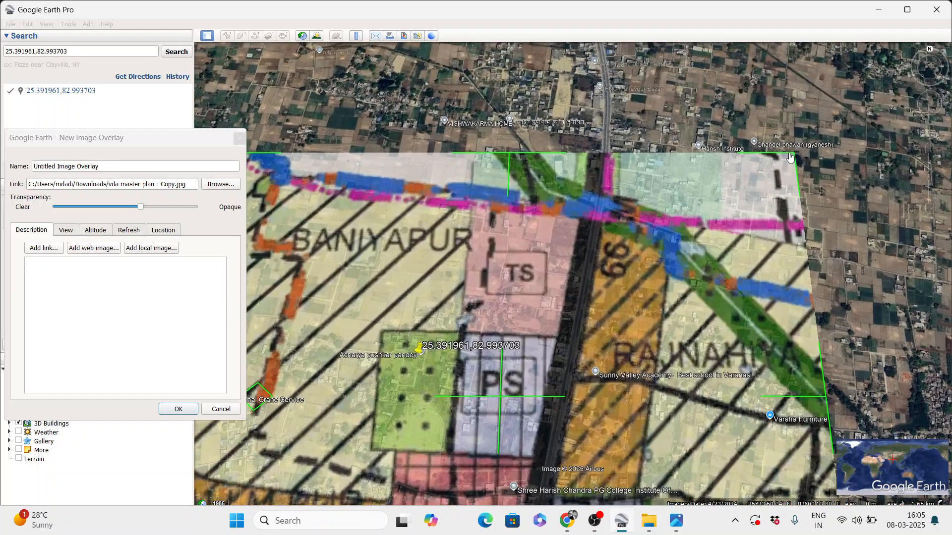
mouse_move(790, 158)
mouse_down()
mouse_move(800, 148)
mouse_move(804, 159)
mouse_up()
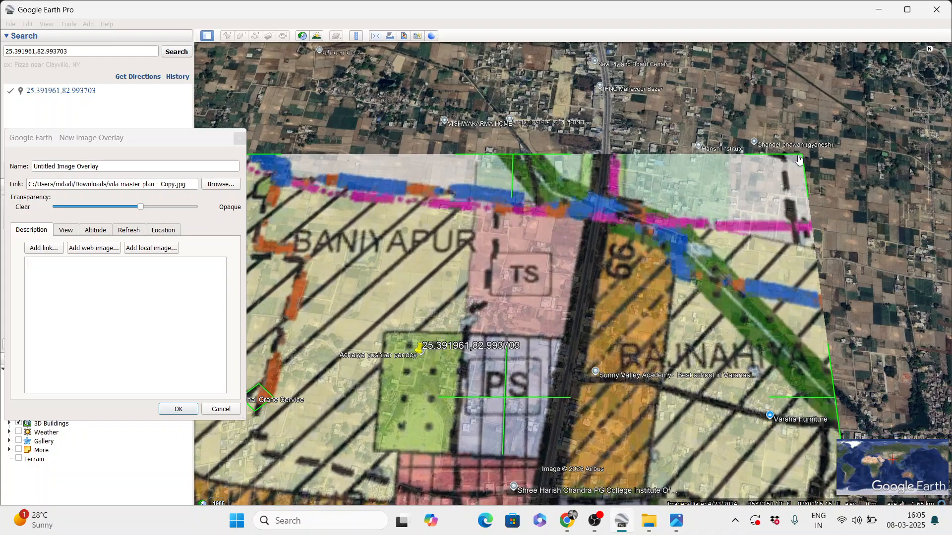
drag(668, 99, 722, 100)
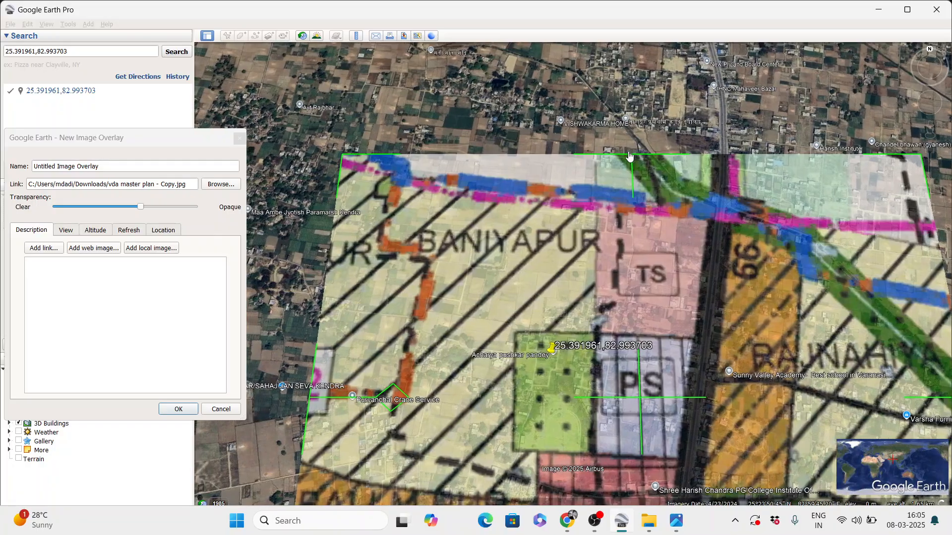
drag(629, 159, 631, 150)
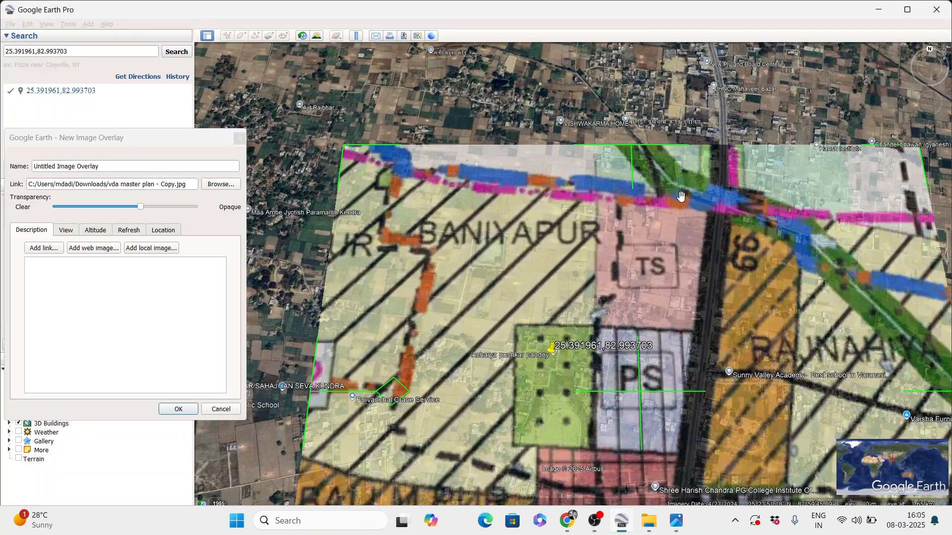
Step: Extend the overlay's south edge slightly southward and nudge the whole plan slightly southeast to match the highway crossing
drag(616, 202, 556, 161)
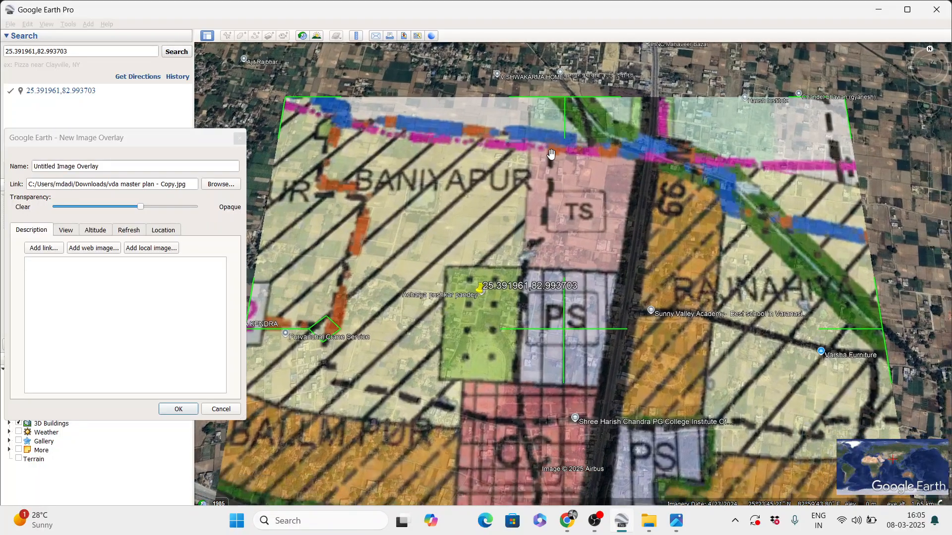
middle_drag(556, 161, 565, 73)
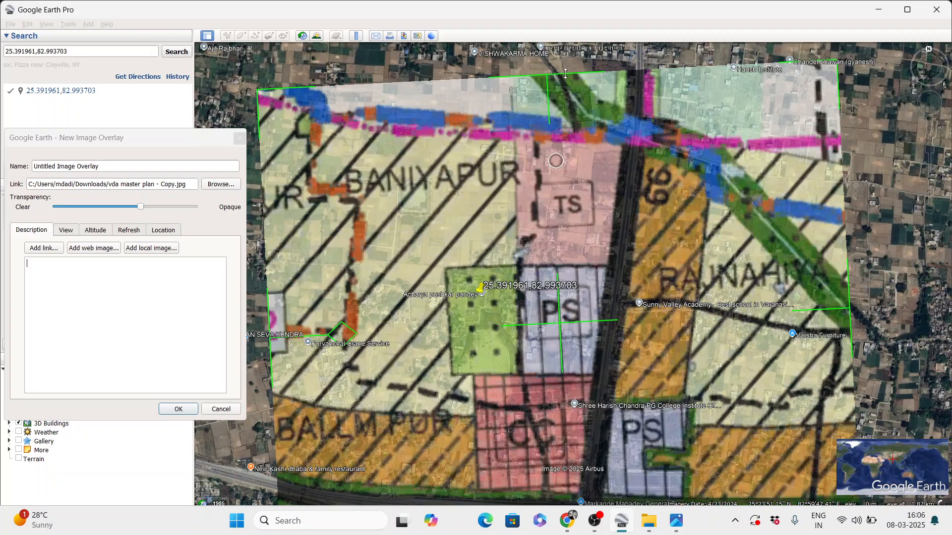
click(929, 49)
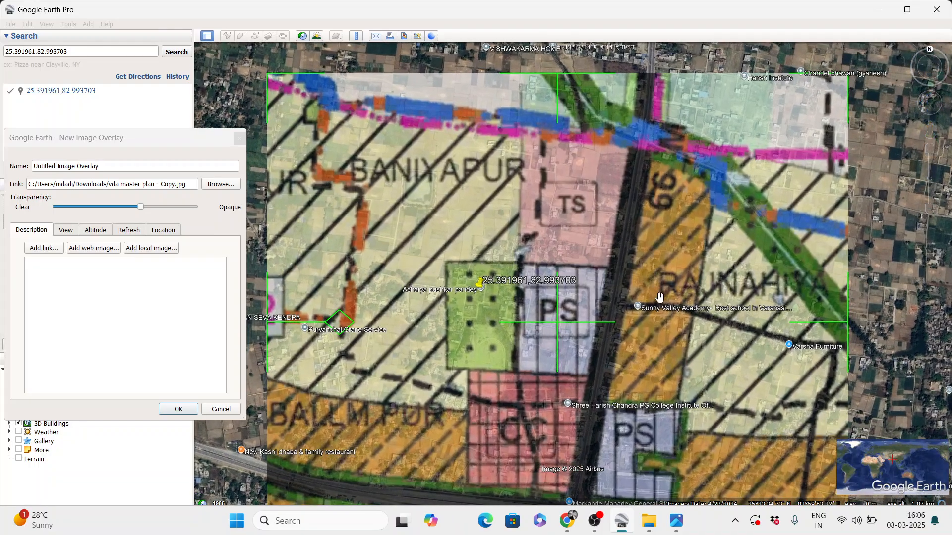
drag(650, 275, 580, 181)
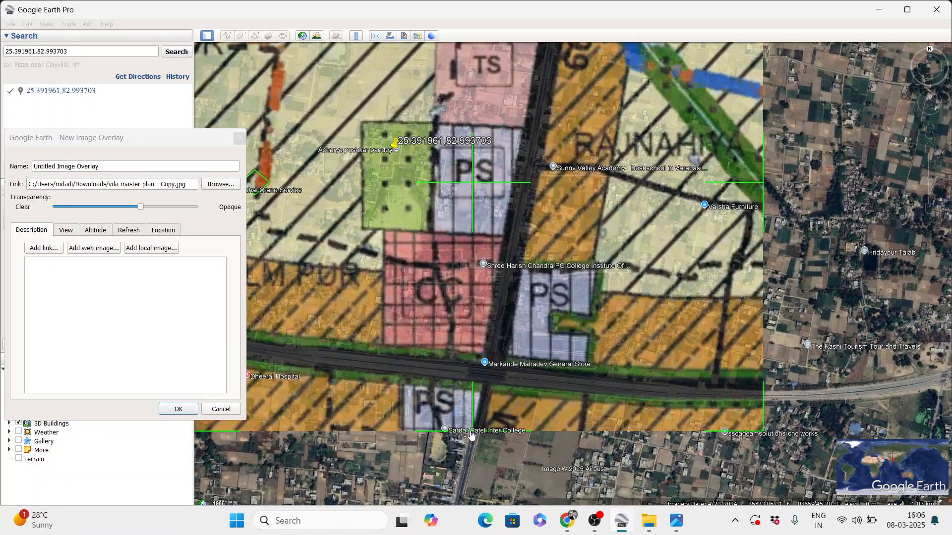
drag(472, 436, 475, 448)
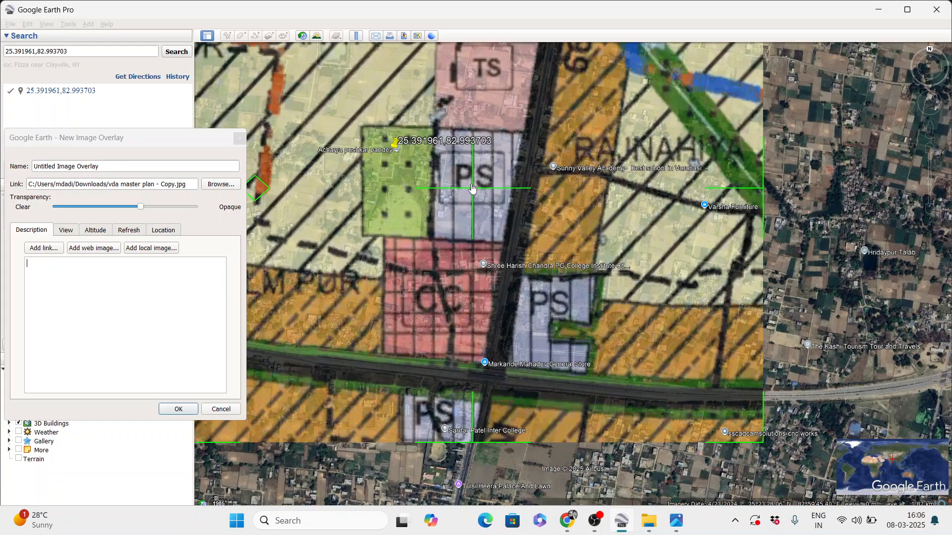
drag(472, 188, 477, 191)
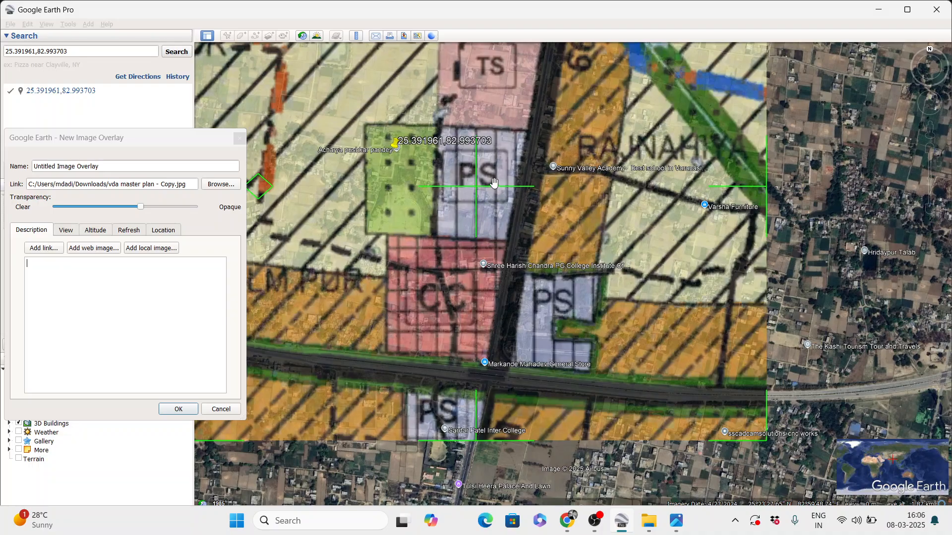
drag(478, 190, 477, 194)
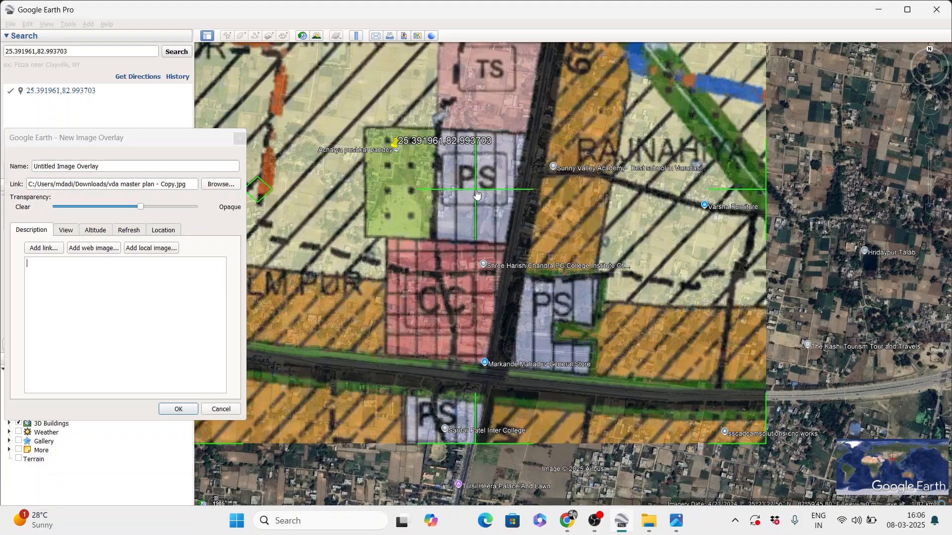
Step: Compare the plan's northern land-use zones with the imagery by making the overlay fully opaque, nearly clear and opaque again
drag(607, 218, 608, 264)
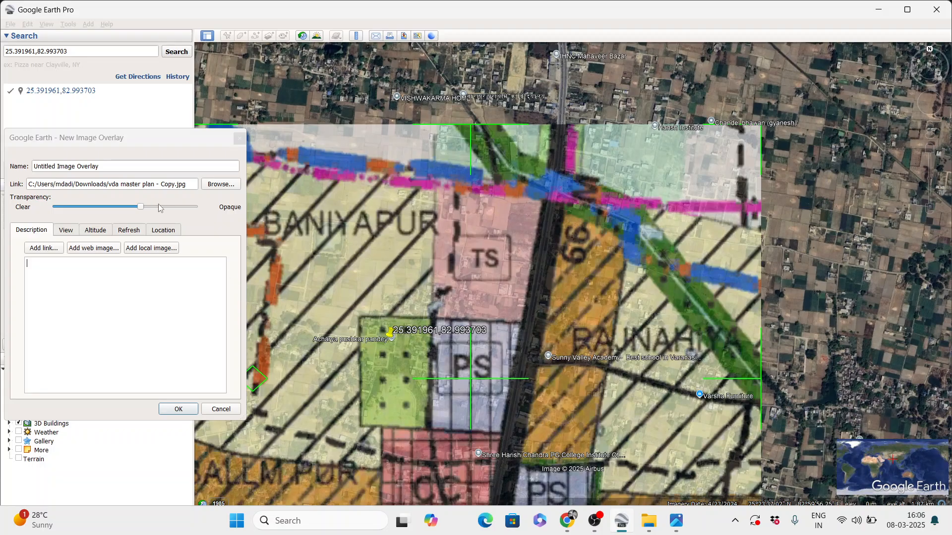
drag(144, 207, 220, 207)
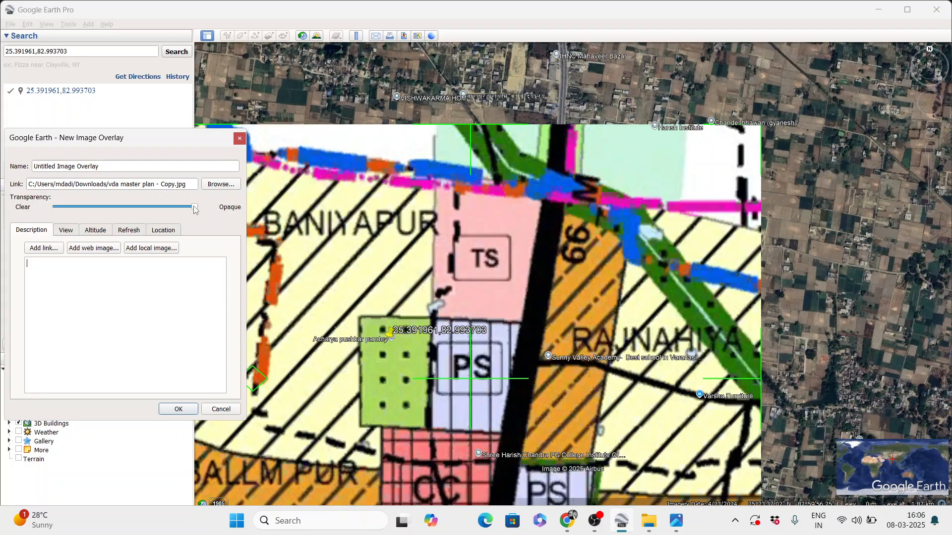
drag(195, 209, 64, 211)
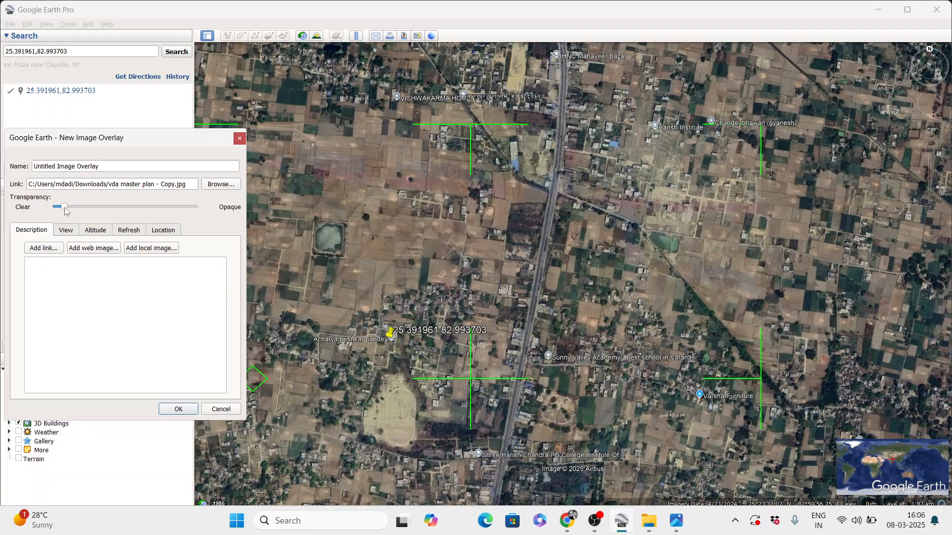
drag(64, 209, 471, 210)
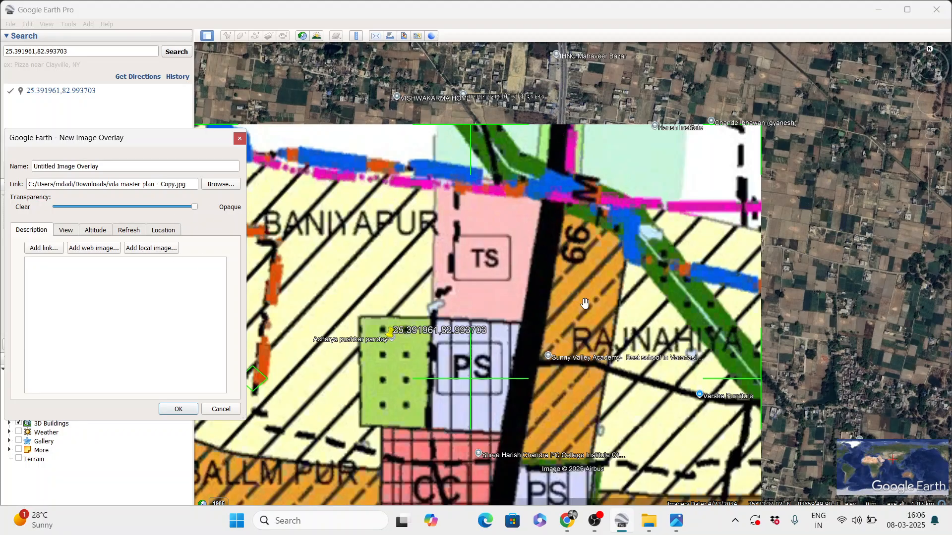
Step: Compare the plan's central zones around the site with the imagery by making the overlay semi-transparent, nearly clear and semi-transparent again
drag(304, 310, 305, 242)
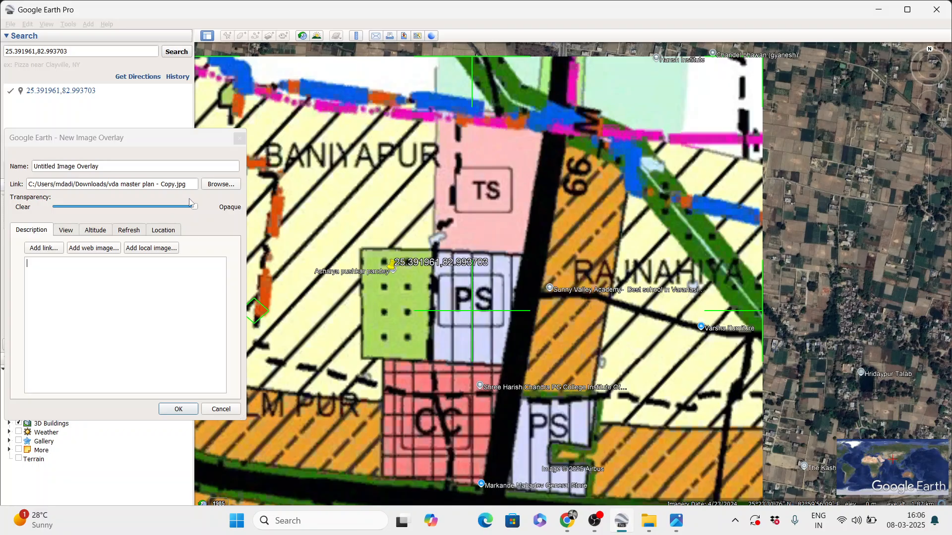
drag(195, 206, 142, 208)
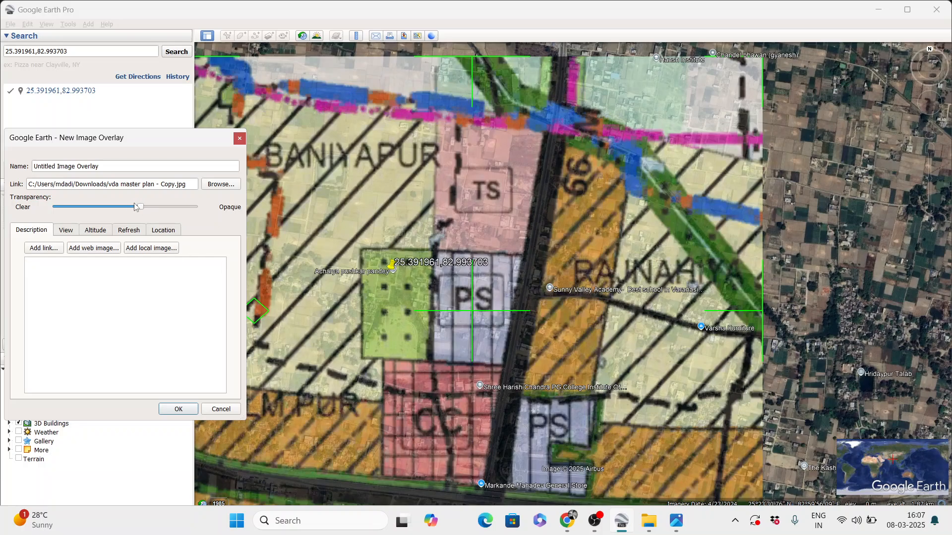
drag(136, 207, 69, 208)
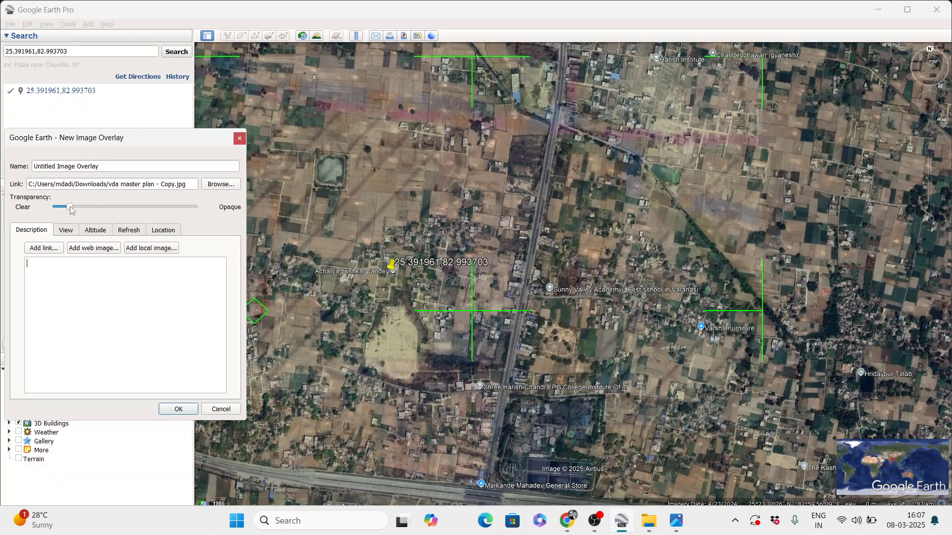
drag(70, 207, 133, 207)
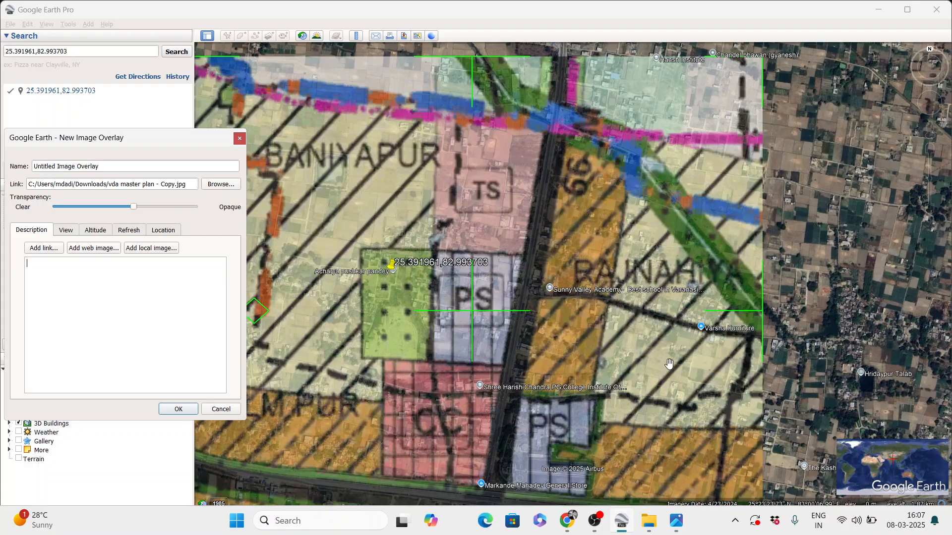
Step: Compare the plan's southern zones and highway crossing with the imagery by making the overlay fully opaque, nearly clear and almost opaque again
drag(663, 369, 649, 263)
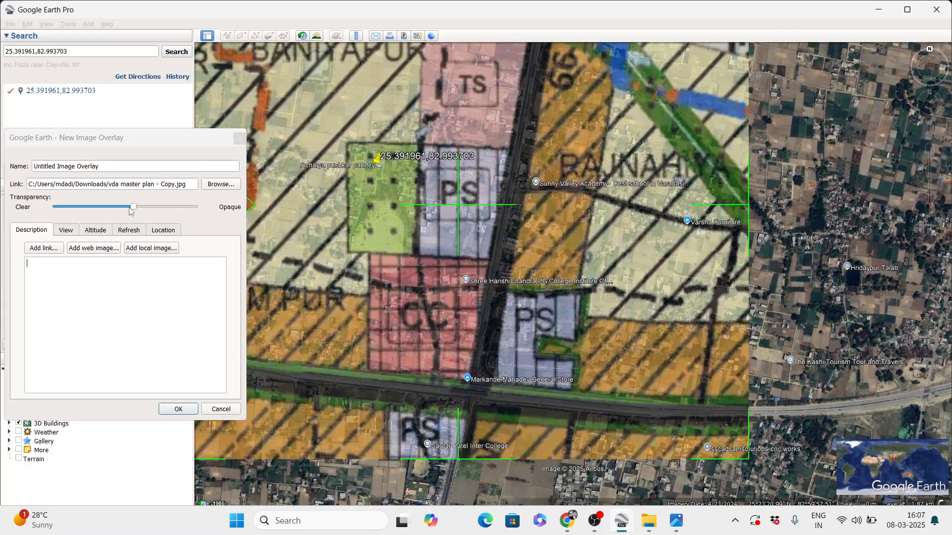
drag(134, 207, 215, 210)
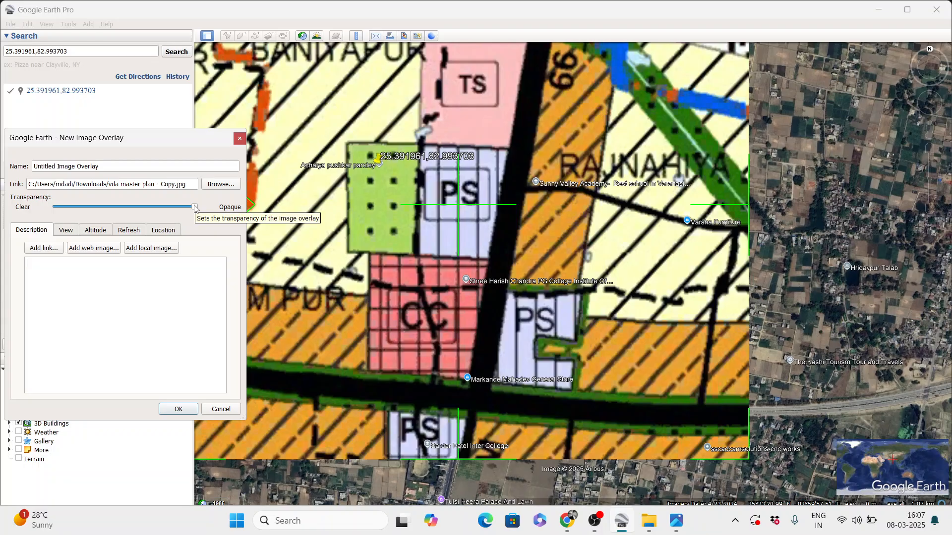
drag(196, 208, 69, 208)
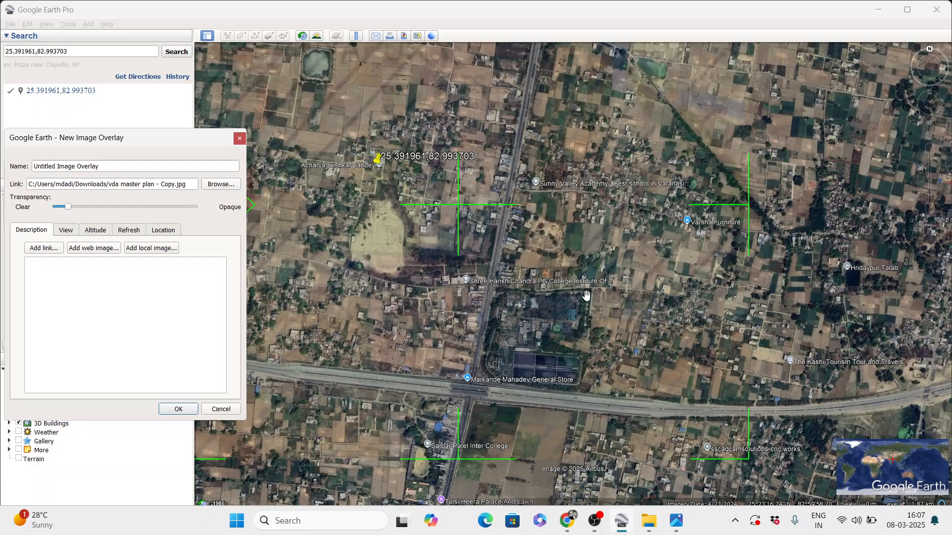
drag(70, 209, 194, 212)
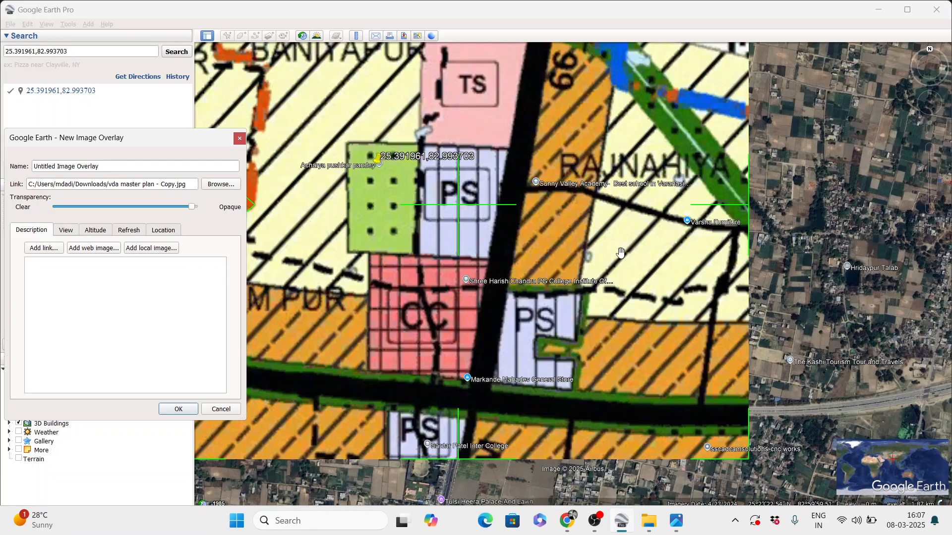
Step: Examine which land-use zone the site's coordinates fall in and how the whole plan fits its surroundings
scroll(621, 254, down, 2)
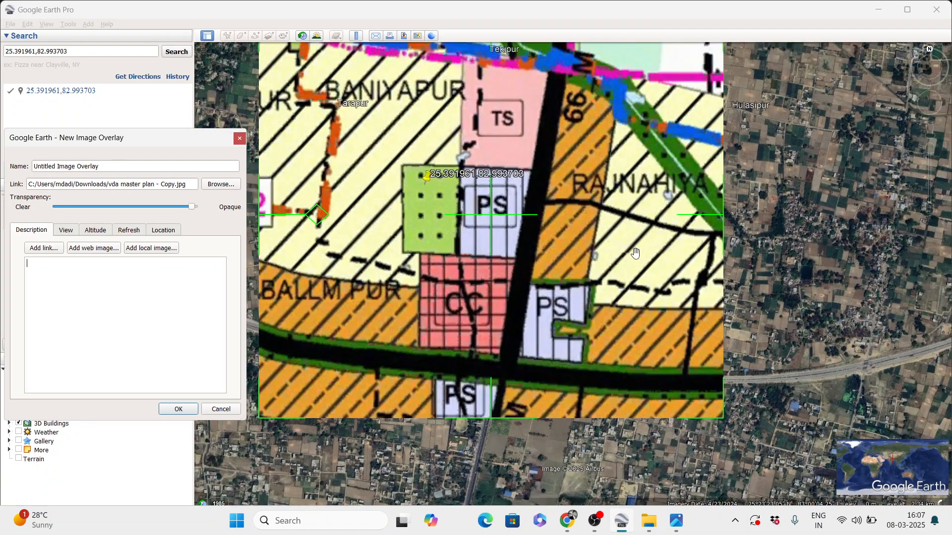
drag(635, 253, 684, 303)
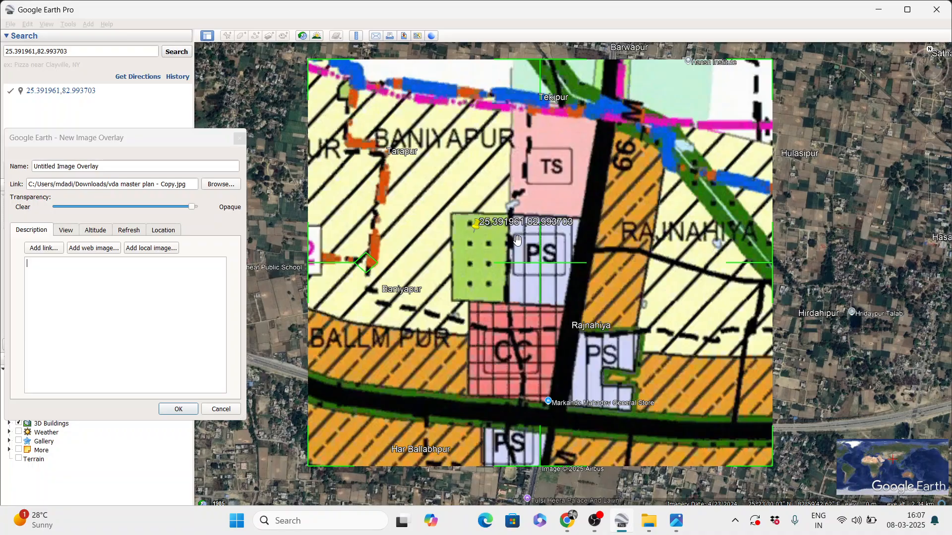
scroll(500, 204, up, 2)
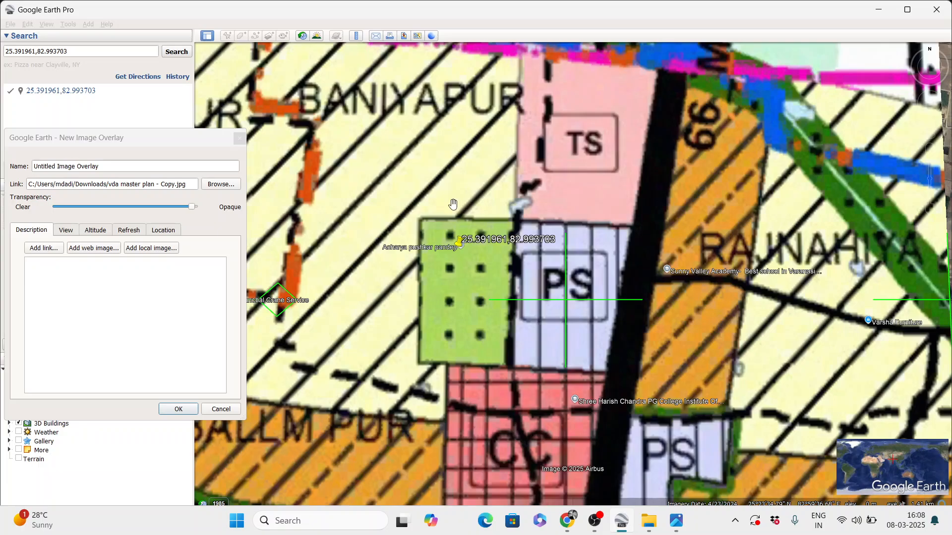
scroll(475, 203, down, 4)
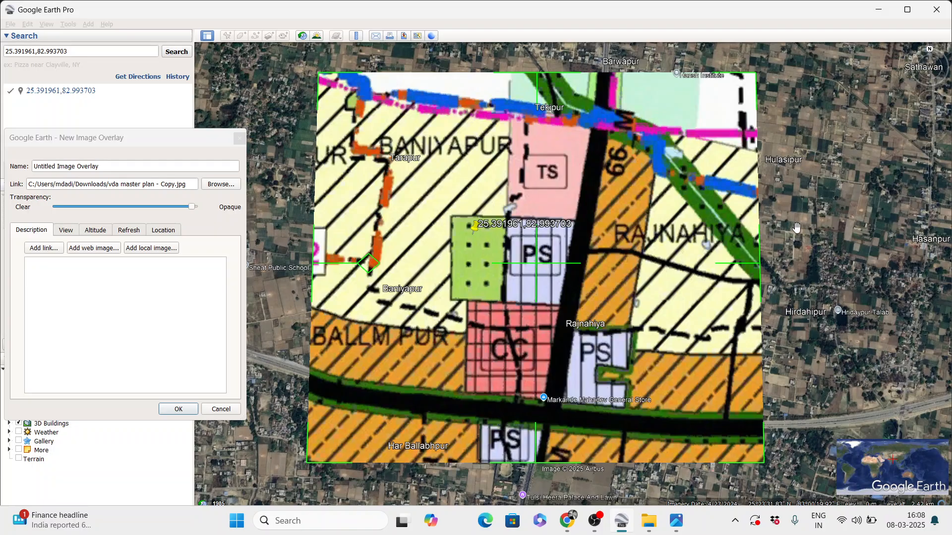
scroll(798, 228, down, 2)
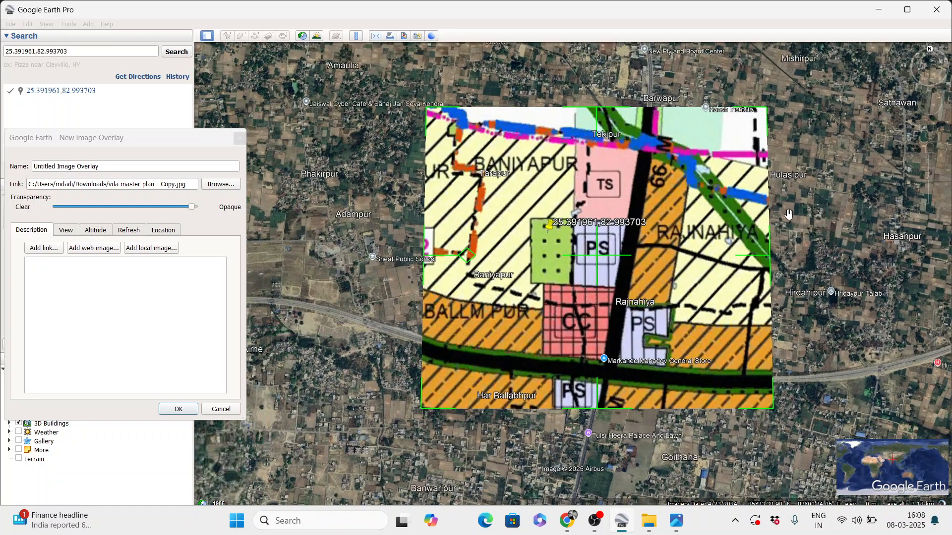
scroll(789, 215, up, 2)
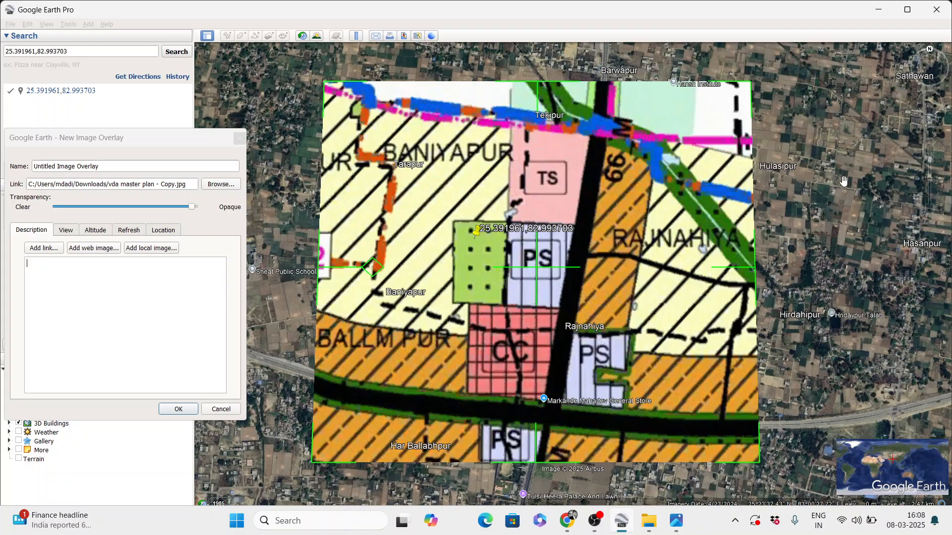
scroll(627, 172, up, 1)
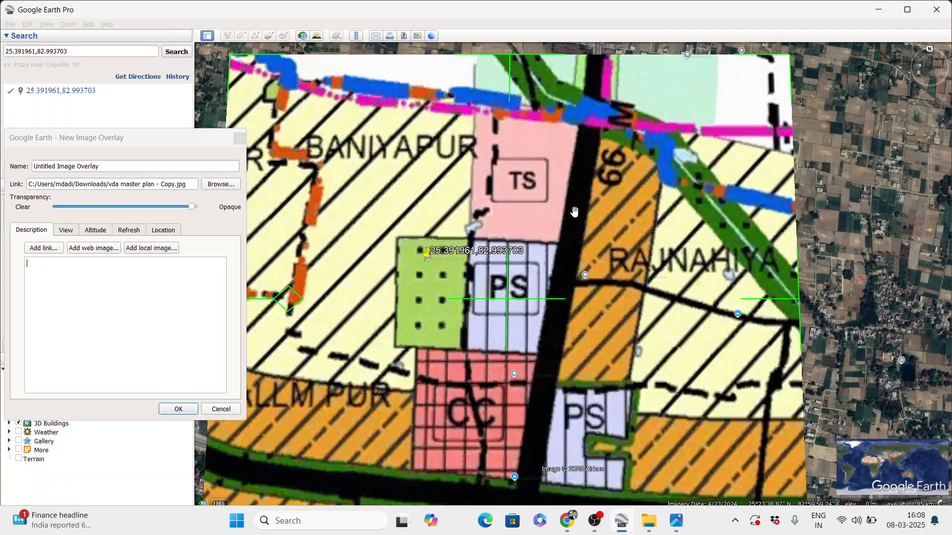
Step: Make the overlay fully opaque and save it as a new image overlay under the default name
mouse_move(192, 208)
mouse_down()
mouse_move(45, 208)
mouse_move(203, 207)
mouse_up()
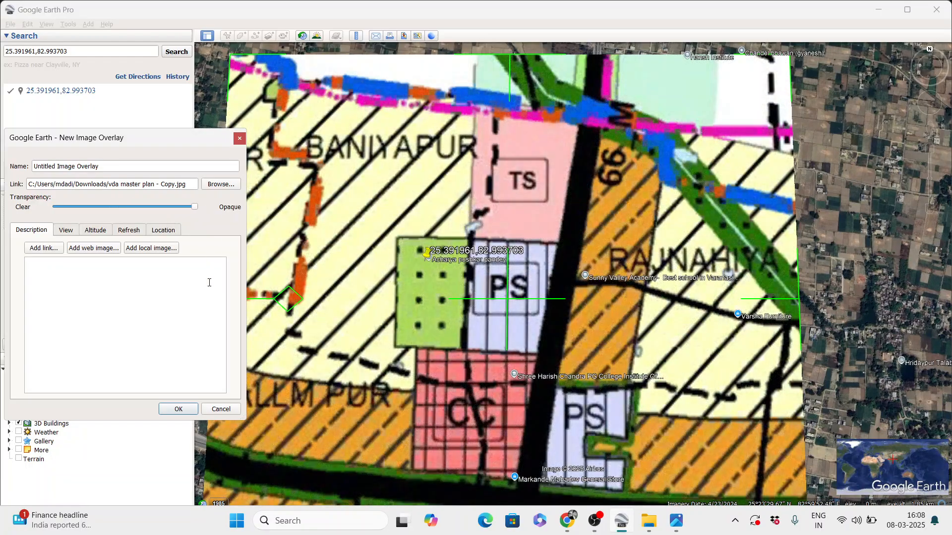
click(179, 409)
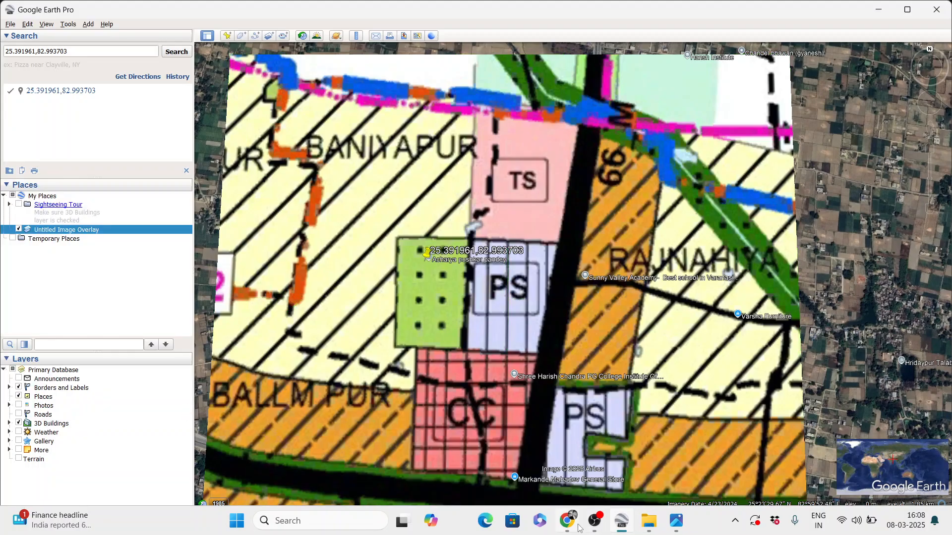